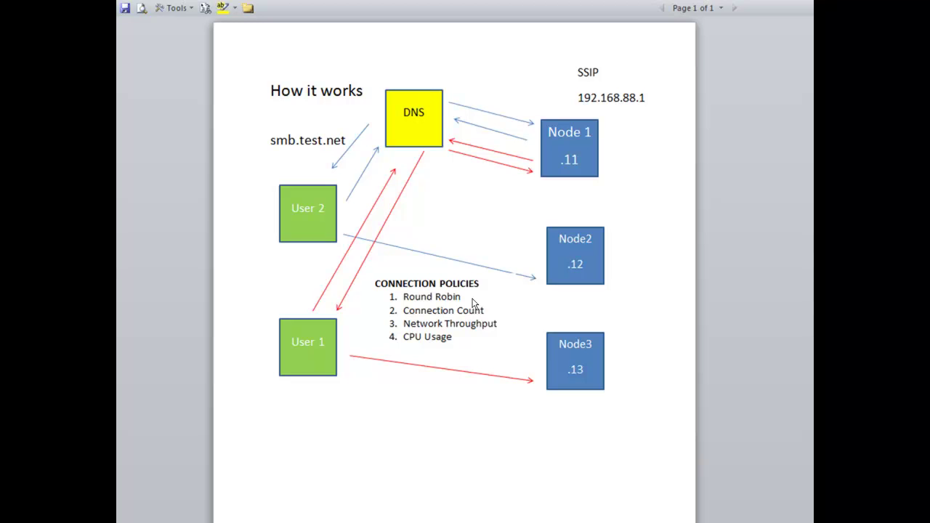
Advance from the 'How it works' diagram to the Connection Balancing Policies table slide.
left_click(578, 390)
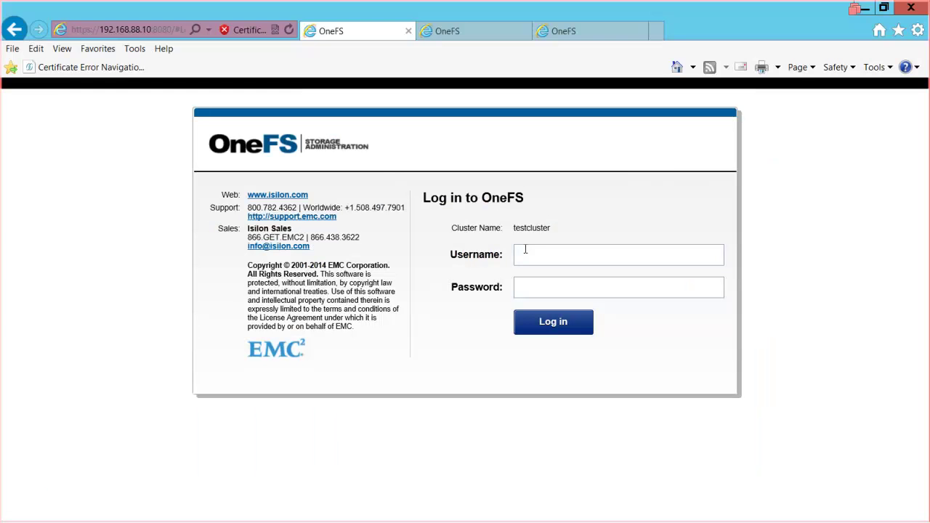
Sign in on the first OneFS tab, then show the login page for node 192.168.88.11.
left_click(525, 249)
type("a")
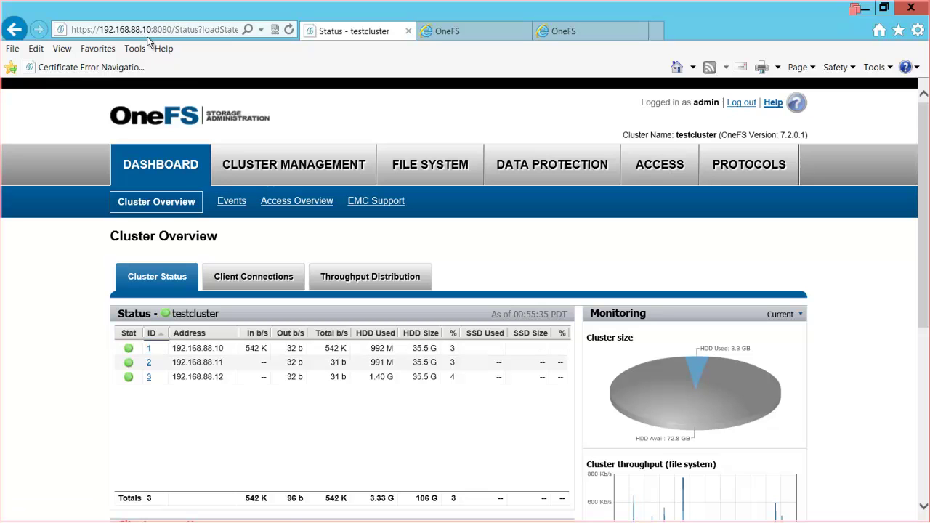
left_click(444, 33)
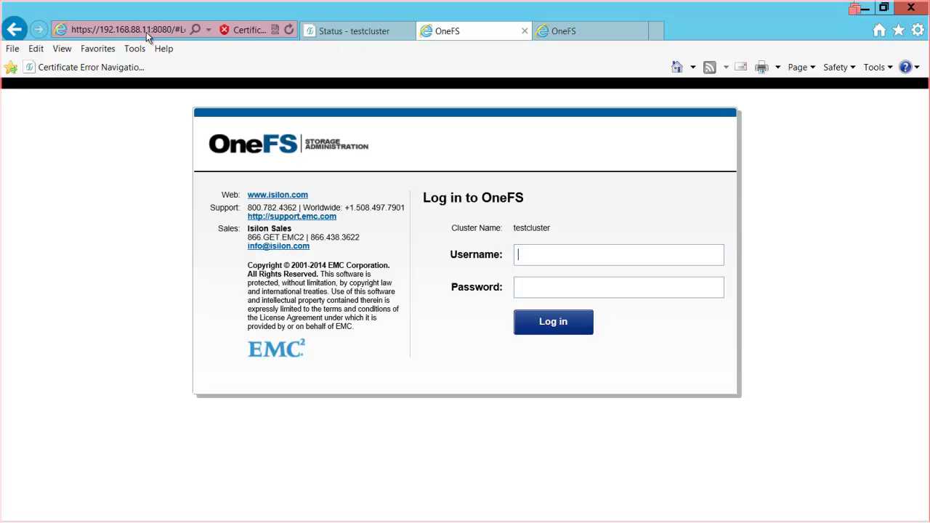
Log in through node 192.168.88.12 with the admin credentials and allow the site's cookie site-wide.
left_click(586, 36)
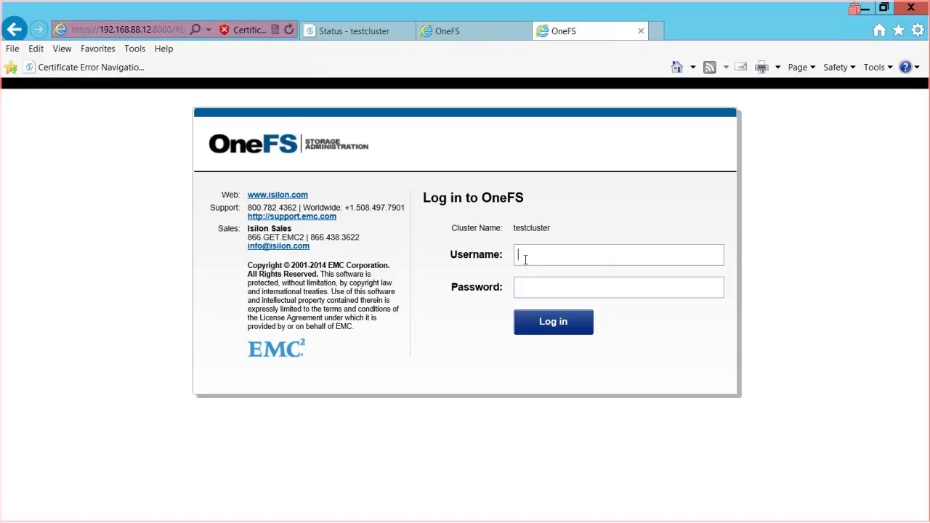
key("Tab")
key("Return")
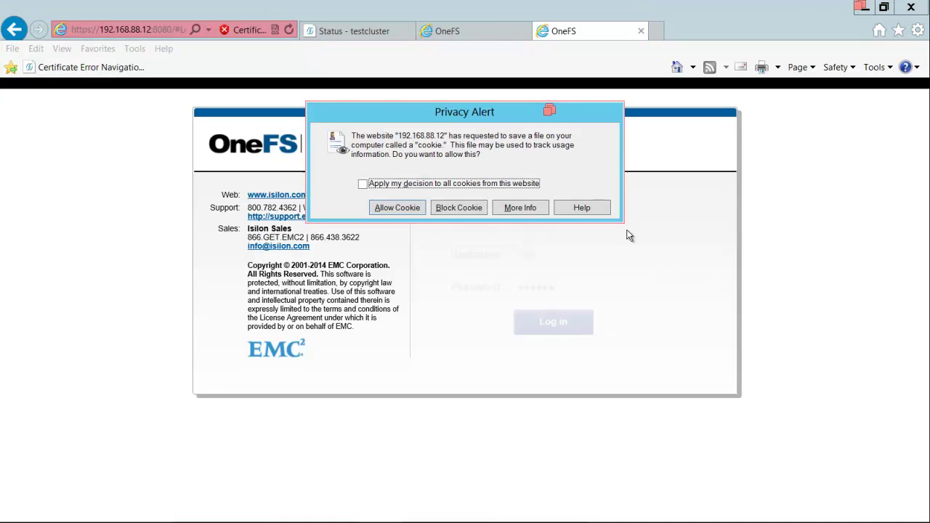
left_click(460, 187)
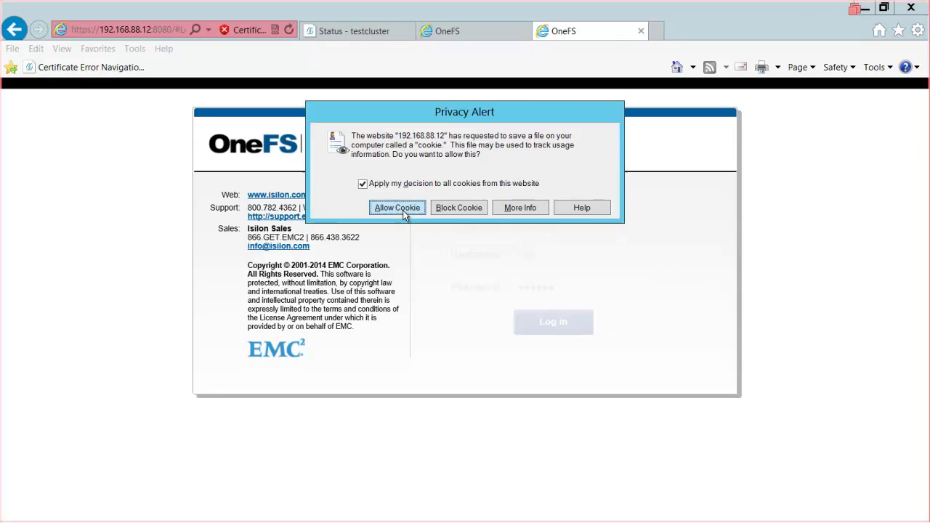
left_click(401, 208)
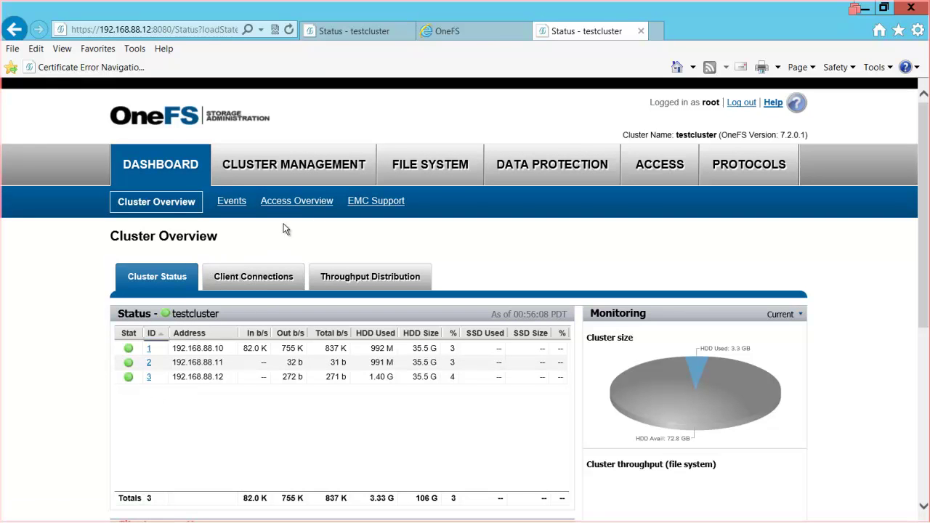
Go to Cluster Management > Network Configuration and open subnet0's Configure Subnet dialog.
left_click(250, 207)
left_click(285, 161)
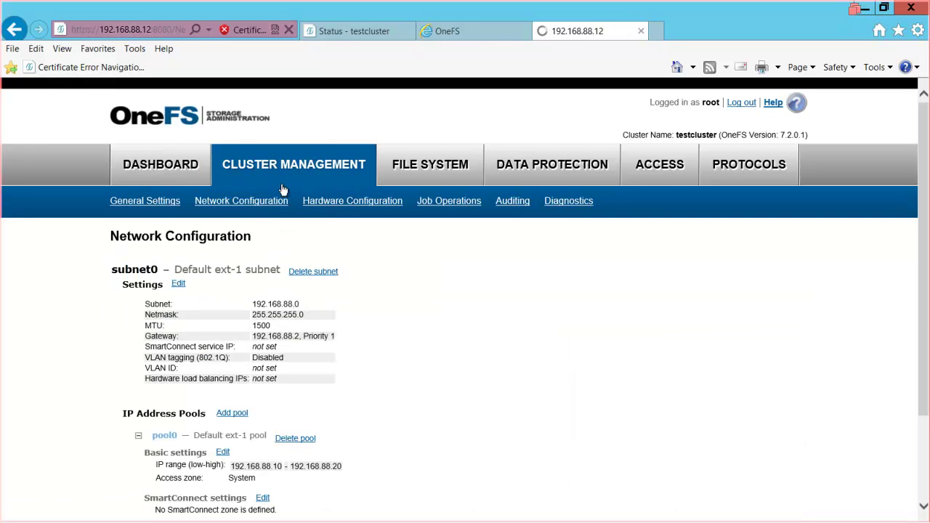
left_click(269, 202)
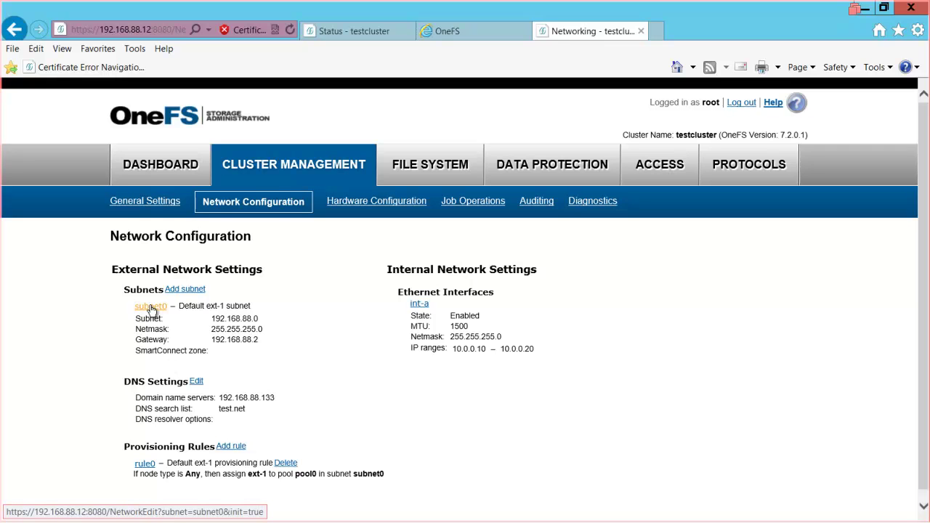
left_click(152, 306)
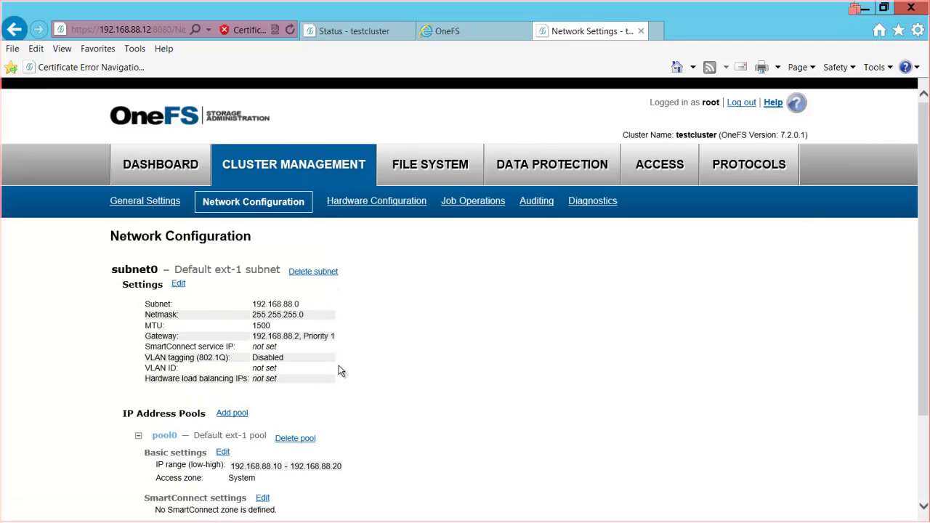
left_click(179, 285)
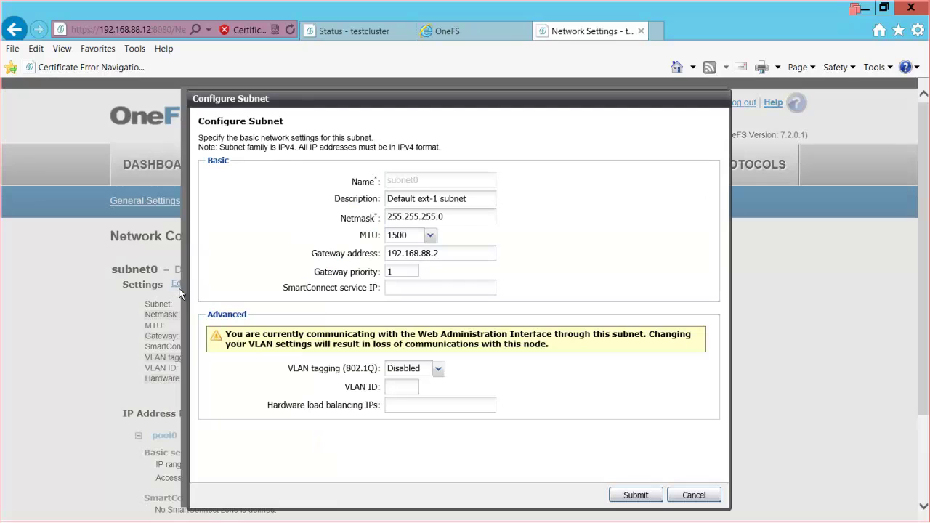
Enter 192.168.88.1 as subnet0's SmartConnect service IP and save the subnet settings.
left_click(404, 287)
type("192.168.88.1")
key("Return")
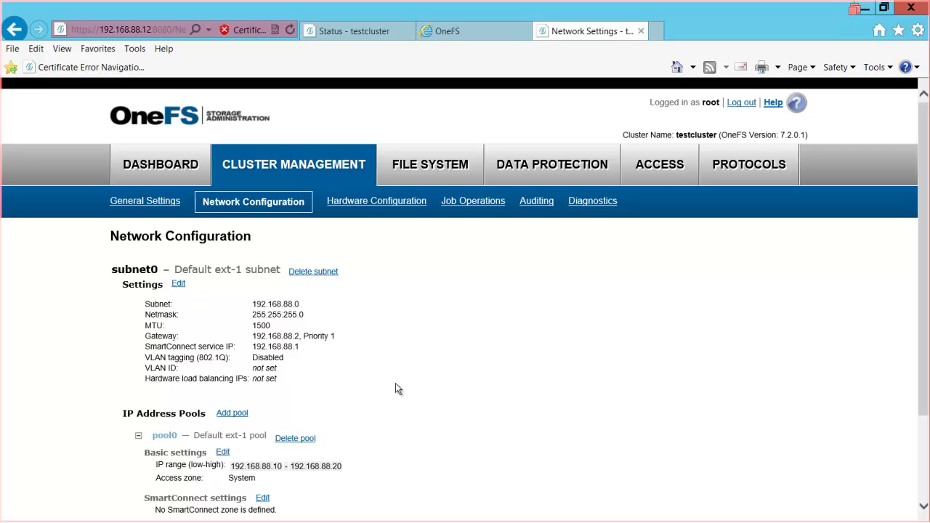
scroll(397, 388, "down", 3)
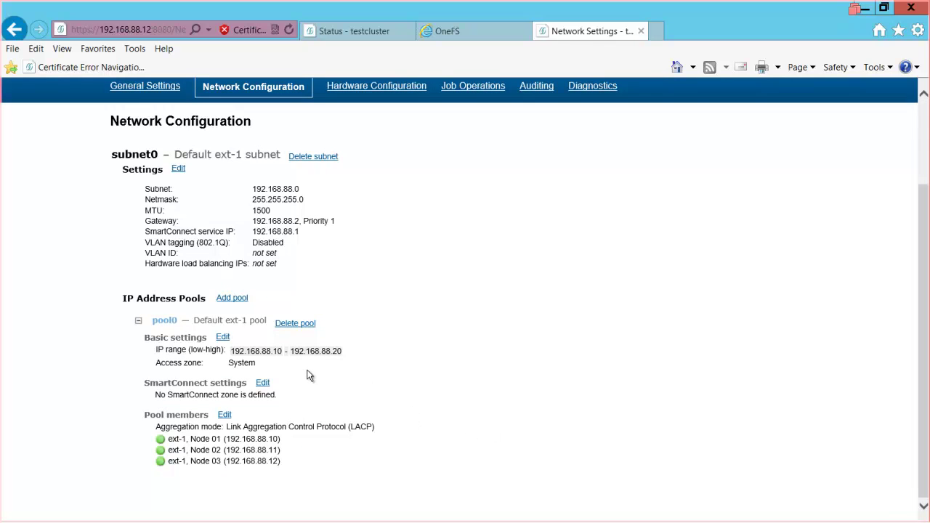
Set pool0's SmartConnect zone to smb.test.net, Round Robin, service subnet subnet0, Static allocation.
left_click(262, 384)
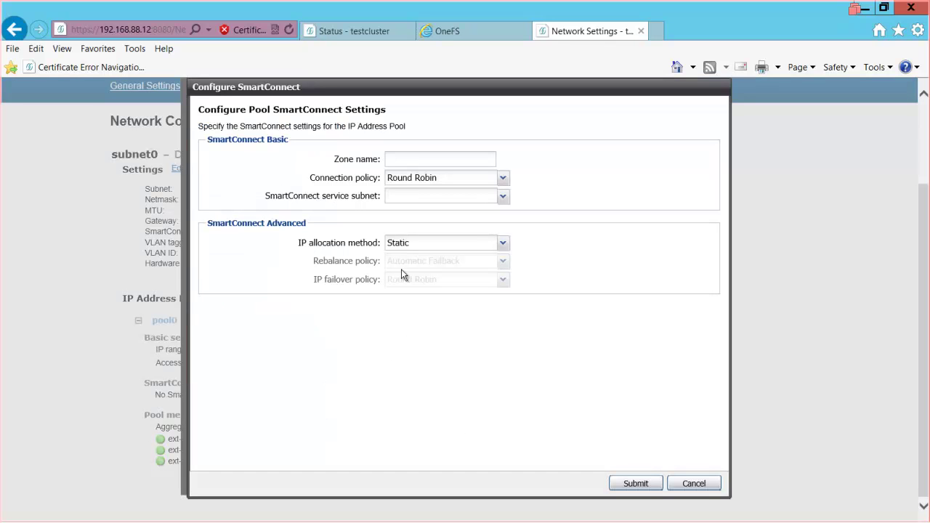
left_click(401, 161)
type("smb.test.net")
left_click(504, 179)
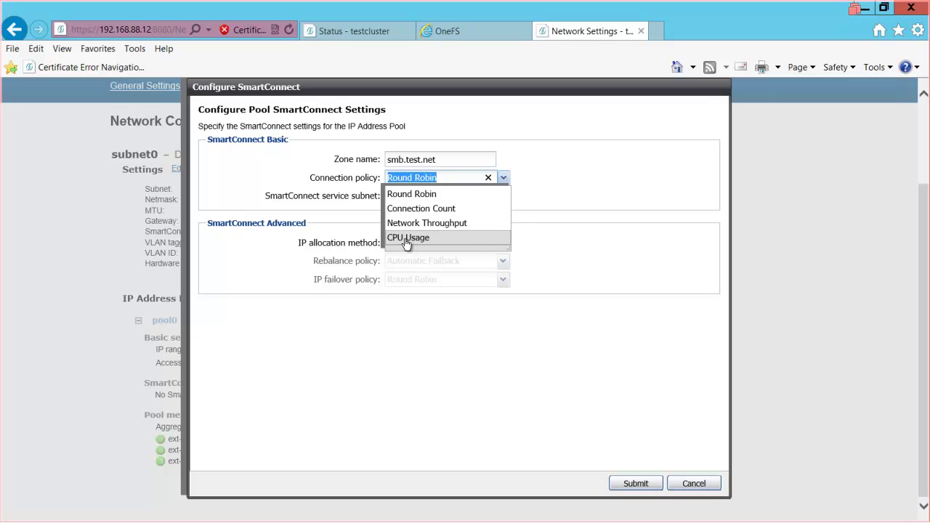
left_click(500, 177)
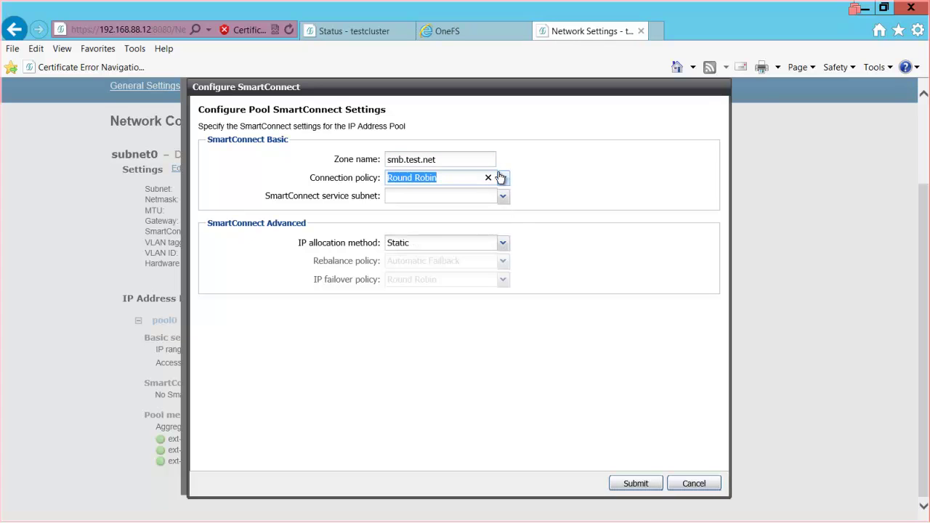
left_click(503, 197)
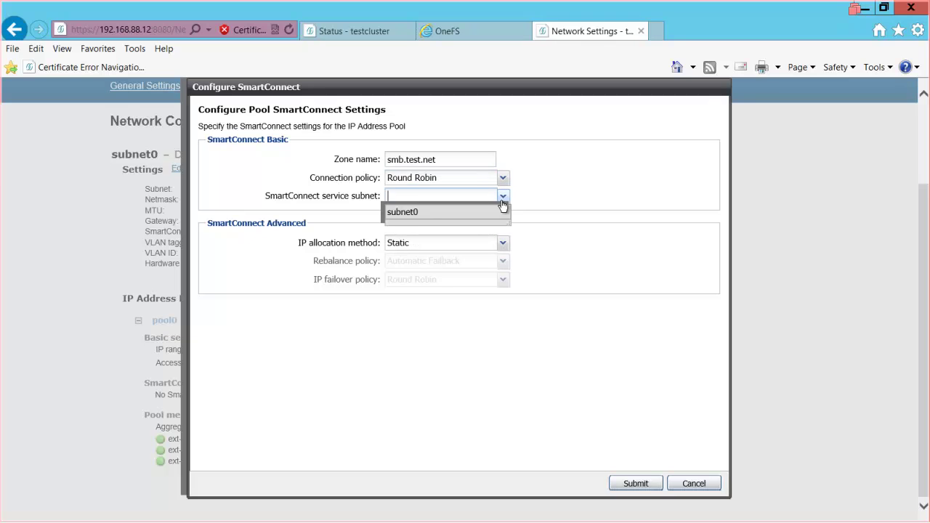
left_click(414, 215)
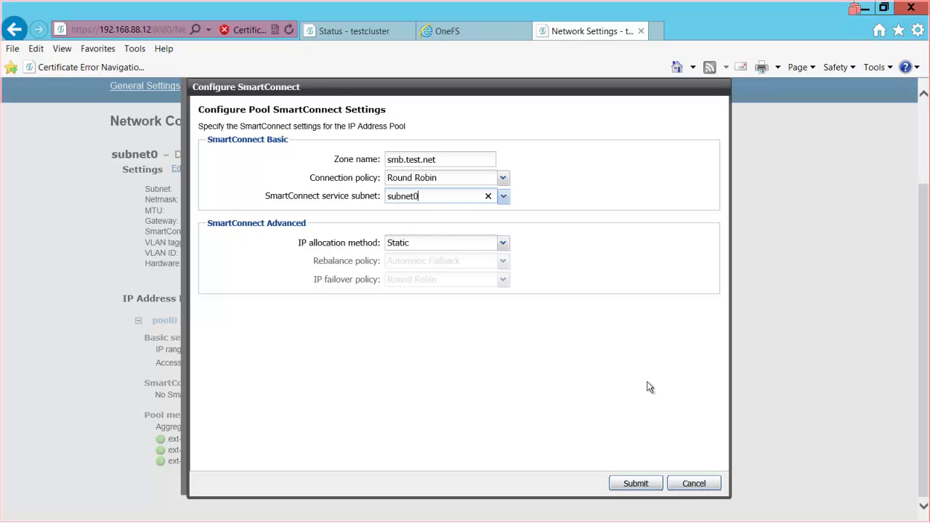
left_click(634, 484)
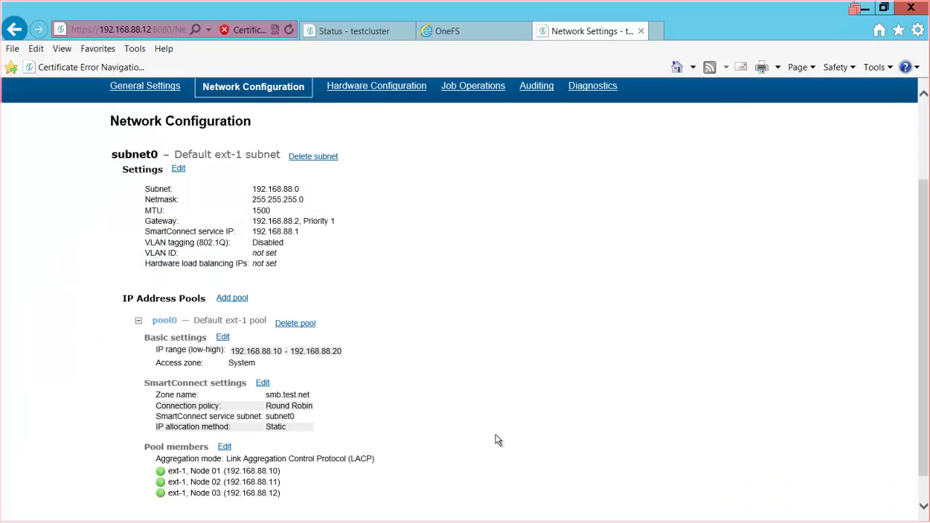
In DNS Manager's test.net zone, create host record 'sip' pointing to 192.168.88.1.
mouse_move(458, 517)
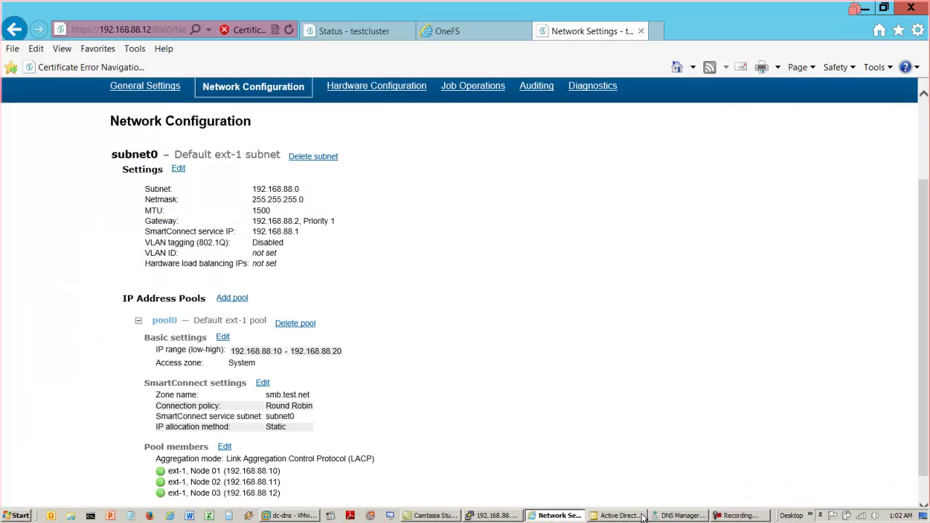
left_click(679, 515)
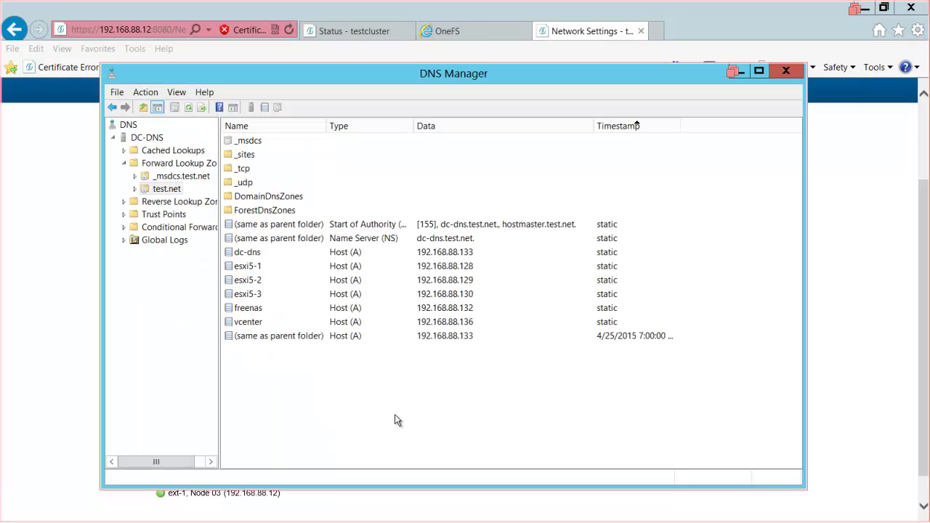
right_click(375, 382)
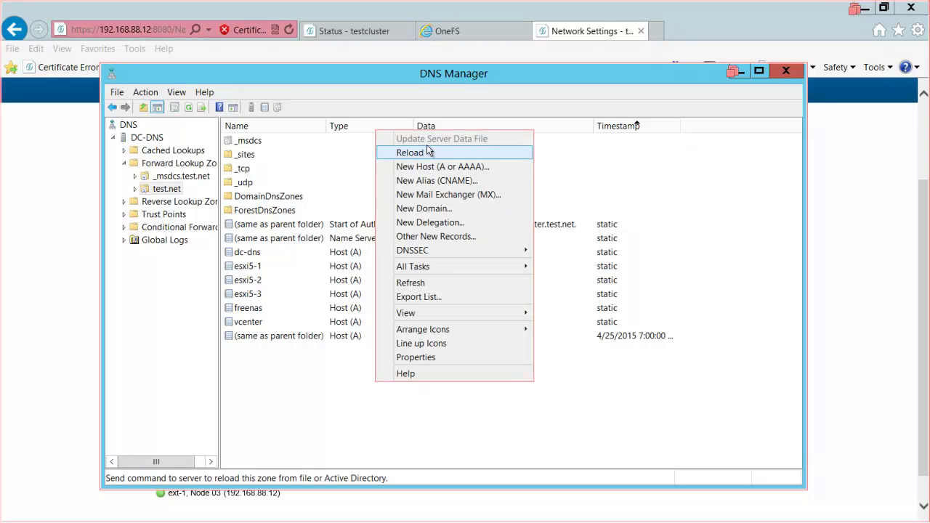
left_click(430, 167)
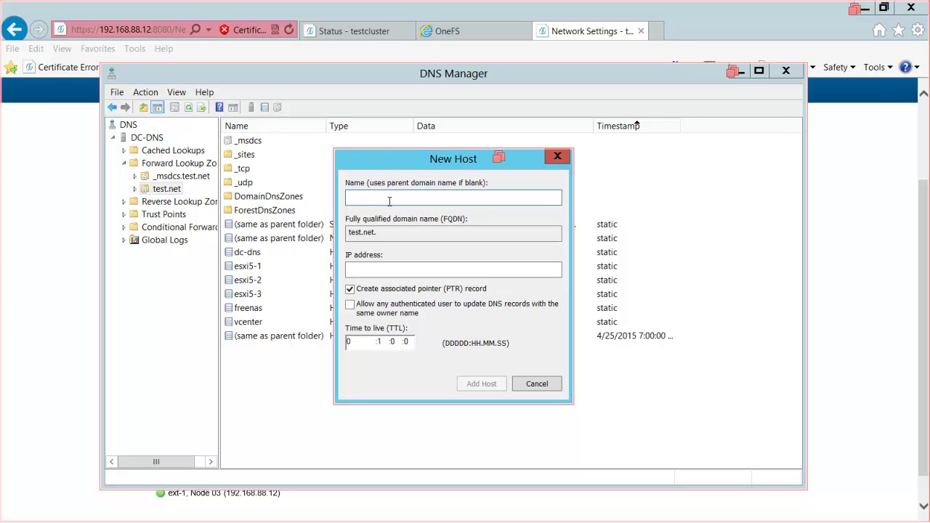
type("sip")
left_click(390, 270)
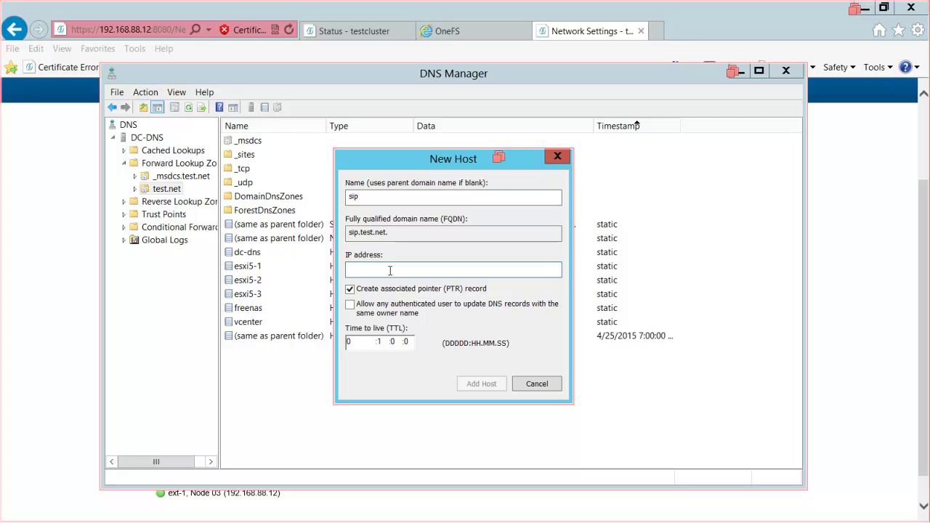
type("192.168.88.1")
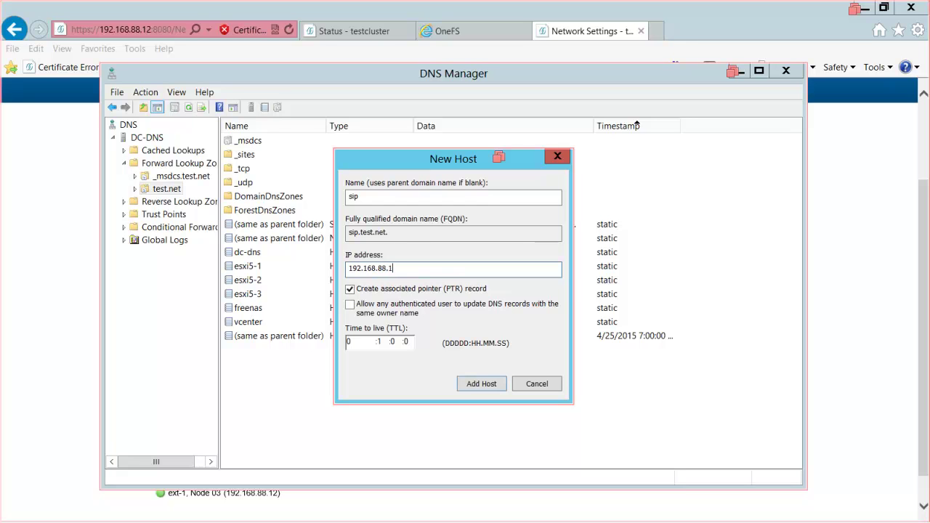
left_click(469, 387)
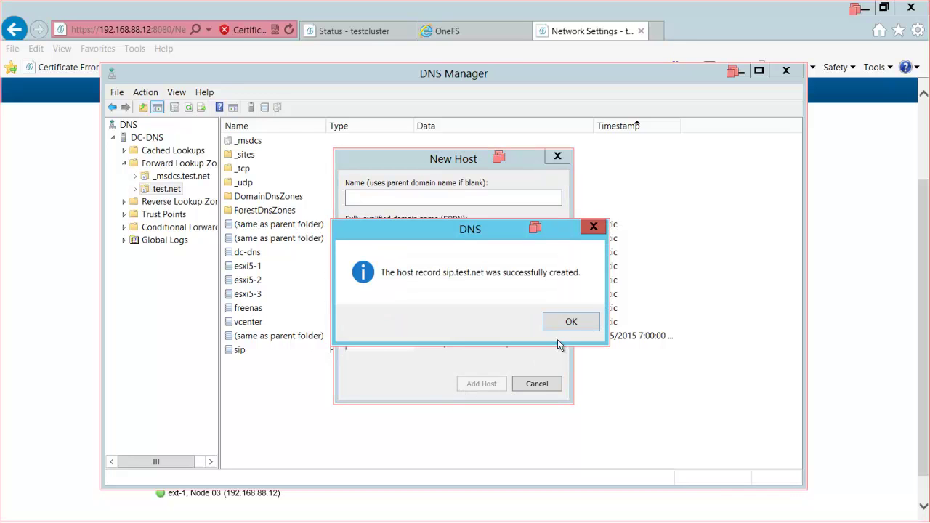
left_click(563, 323)
left_click(537, 384)
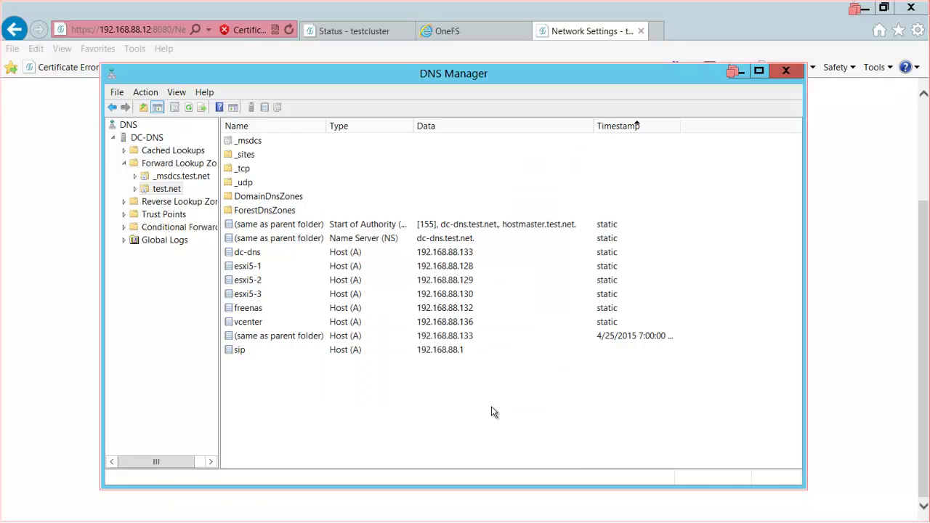
Start a New Delegation in test.net and add validated name server 192.168.88.1.
right_click(442, 386)
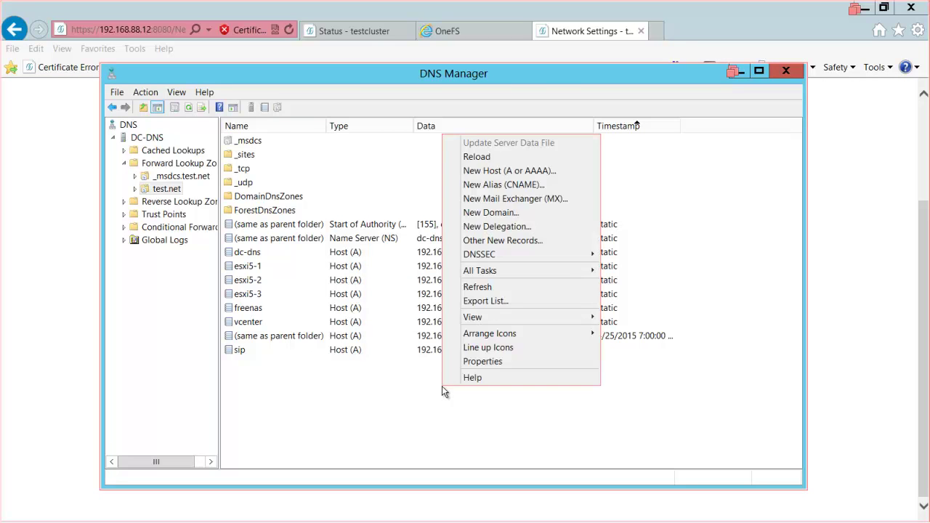
left_click(481, 227)
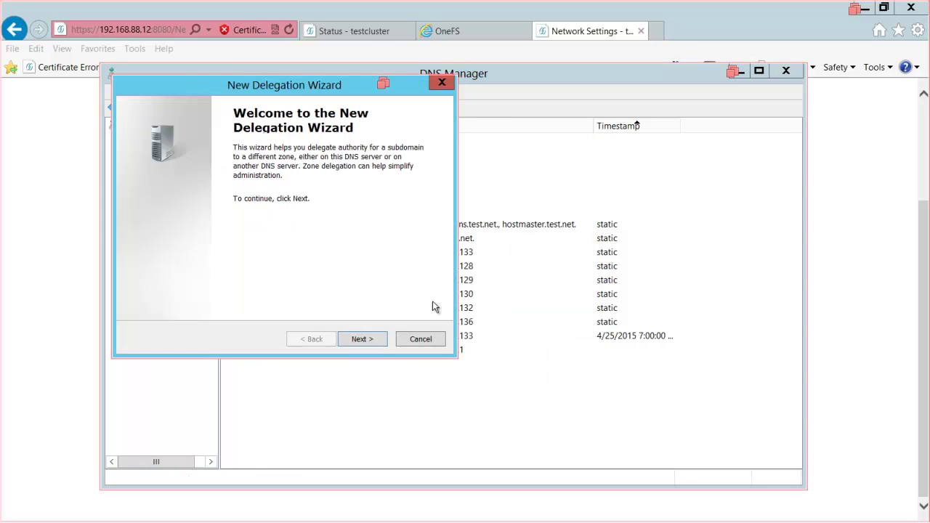
left_click(379, 339)
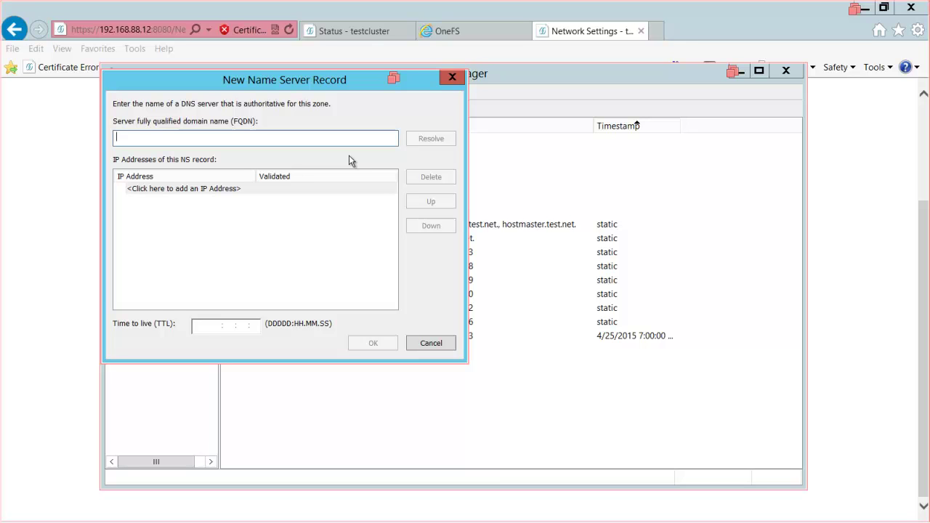
type("192.168.88.1")
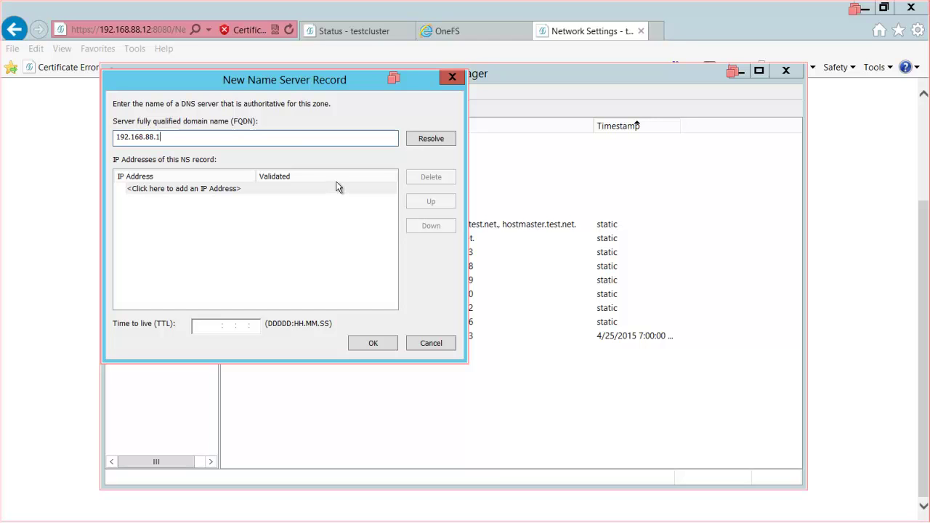
left_click(432, 138)
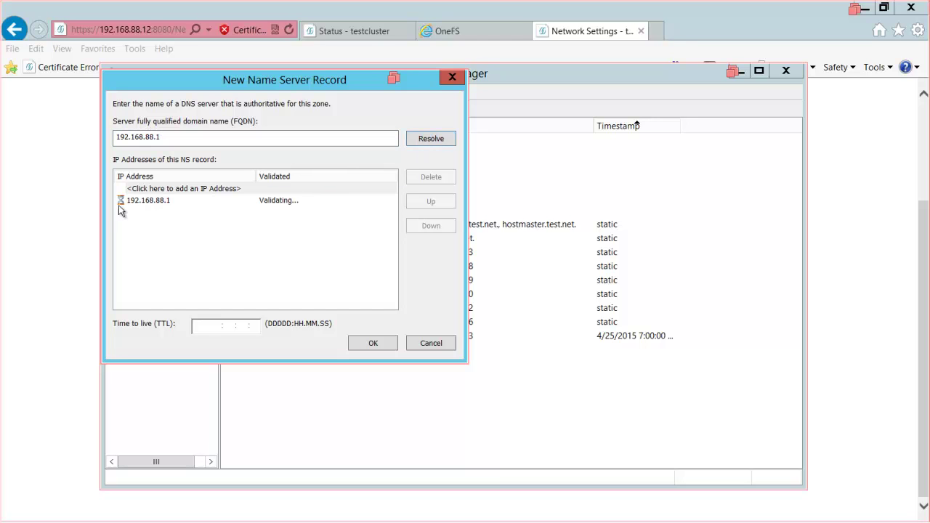
left_click(149, 202)
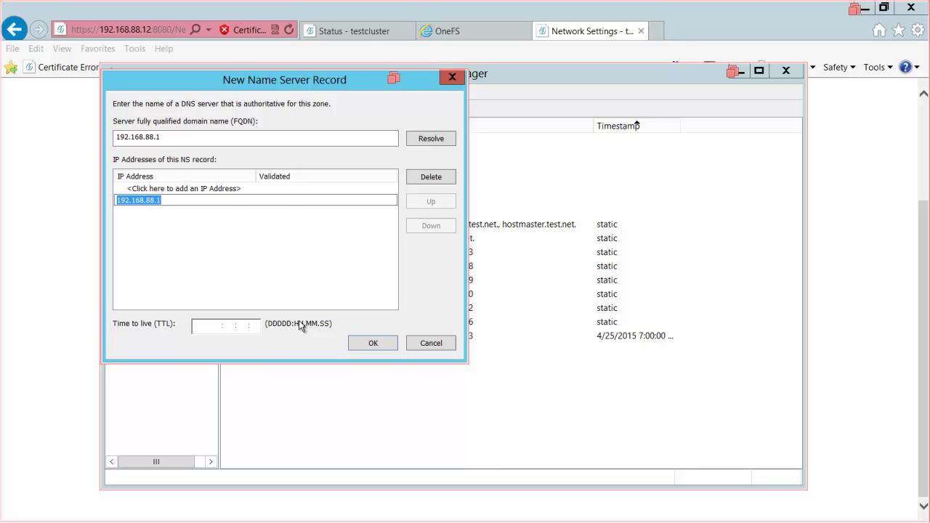
left_click(276, 263)
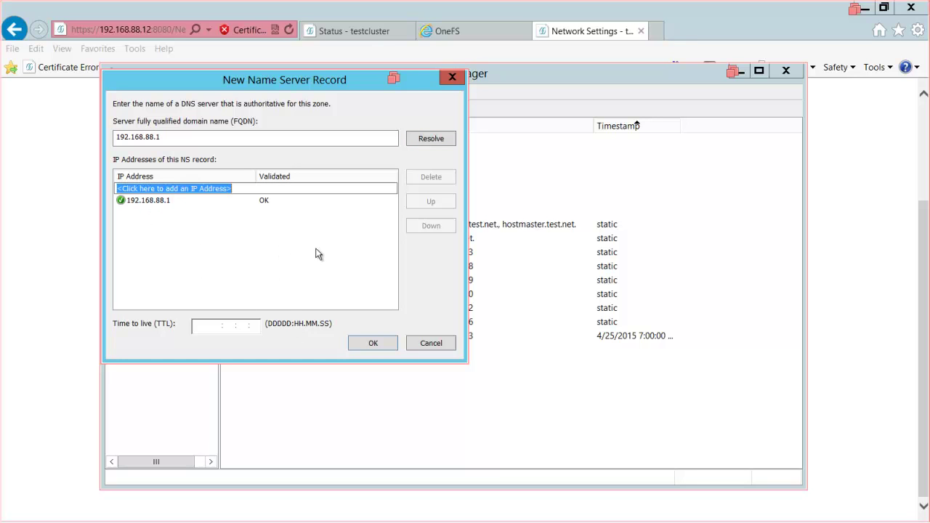
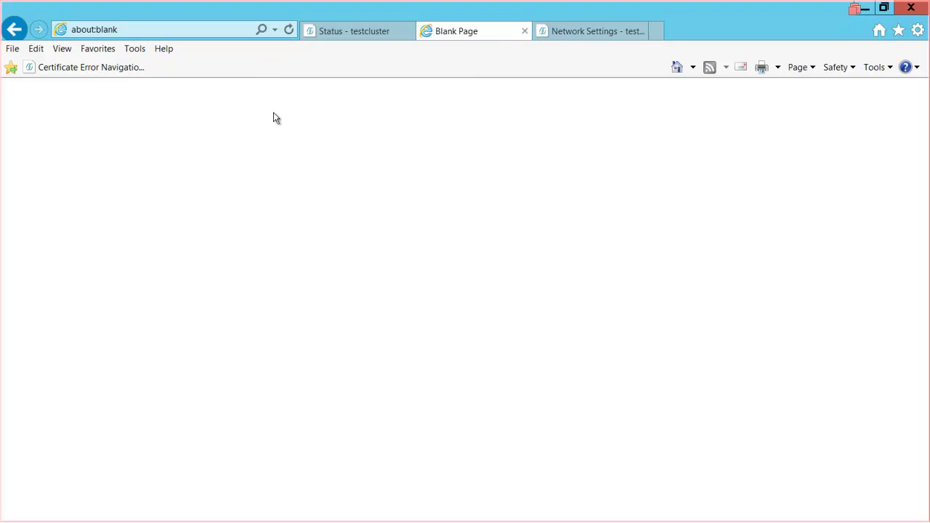
left_click(153, 29)
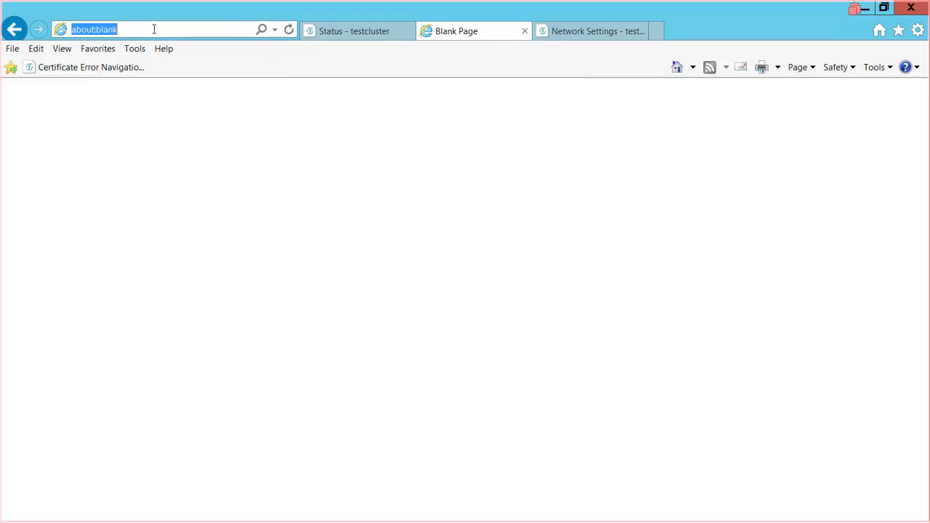
type("Https://smb.test.net:8080")
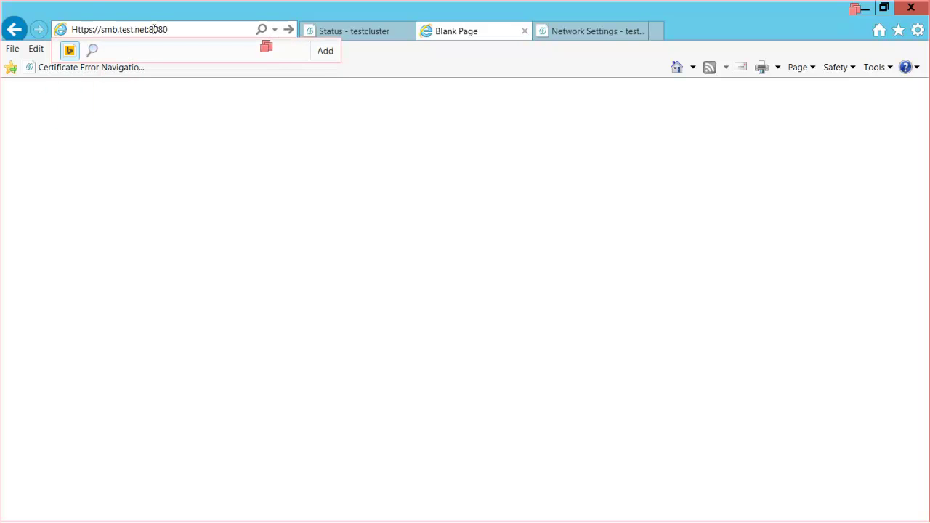
key("Return")
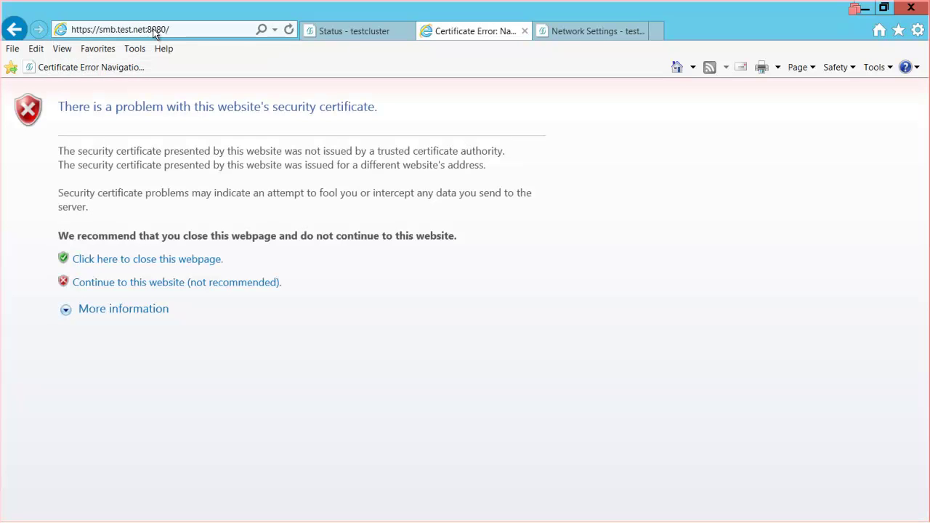
left_click(153, 290)
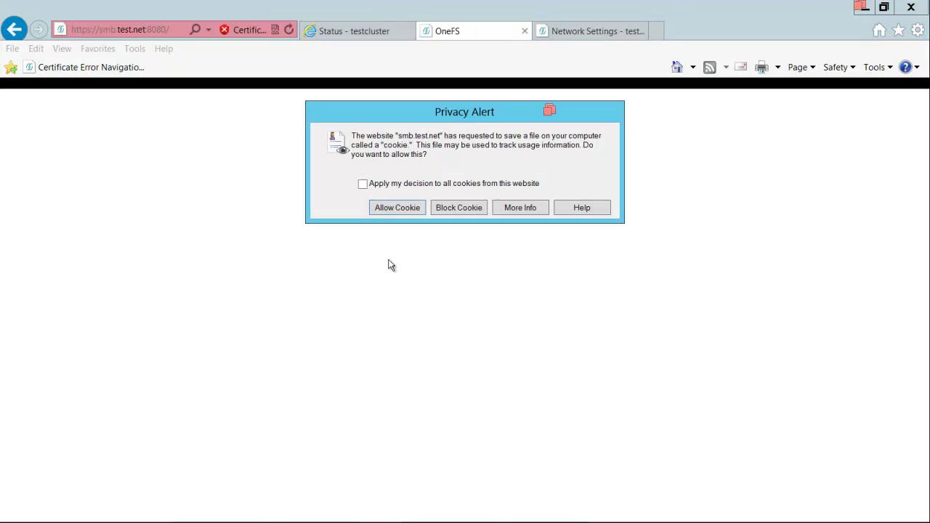
left_click(440, 186)
left_click(408, 209)
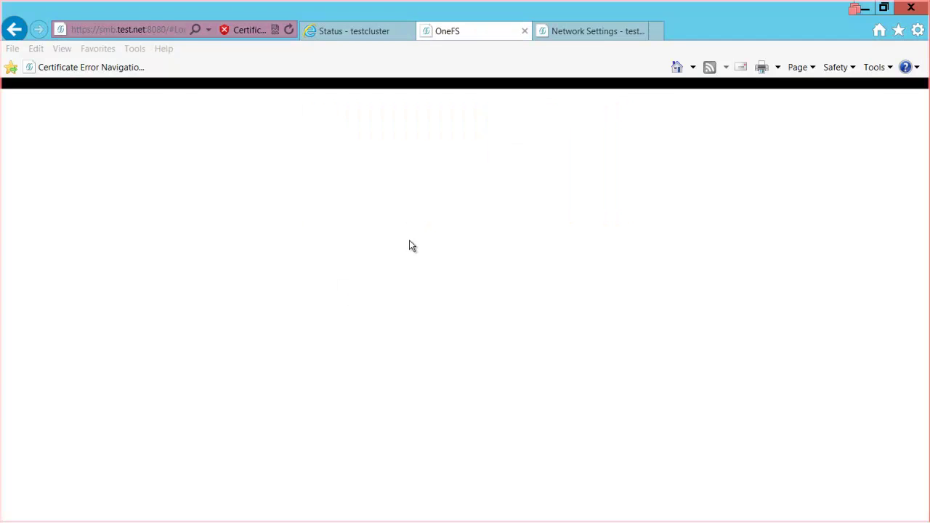
Log in to OneFS with the admin account and its password.
type("admin")
key("Tab")
type("••••••")
key("Return")
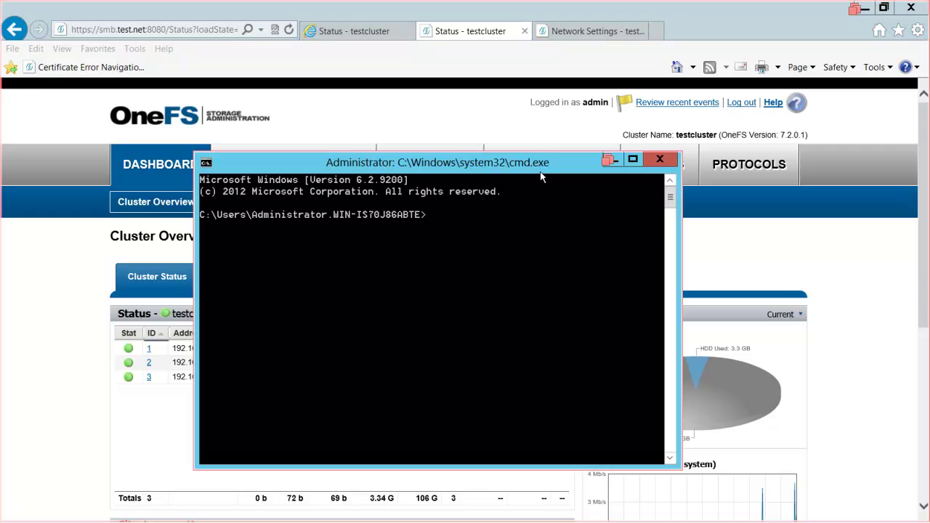
Ping smb.test.net three times, getting replies from 192.168.88.10, then .12, then .11.
type("ping smb")
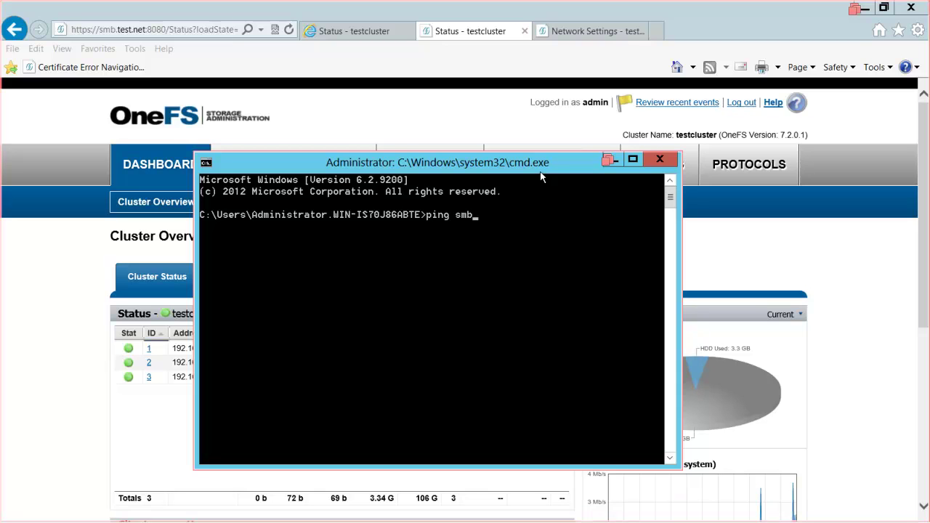
type(".test.net")
key("Return")
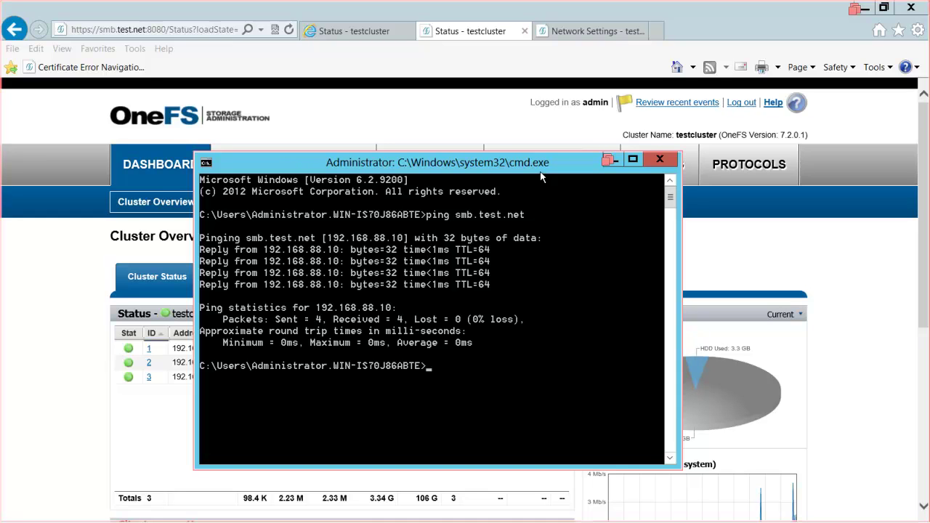
key("Up")
key("Return")
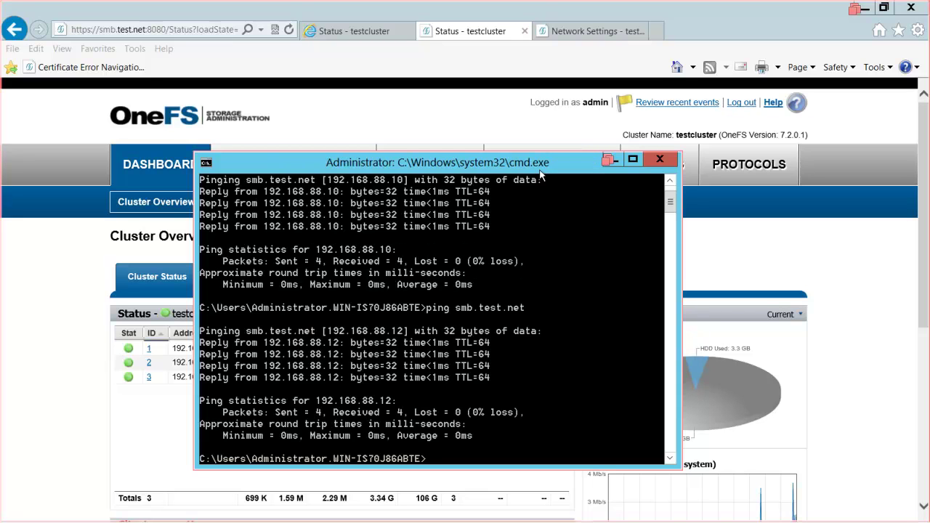
key("Up")
key("Return")
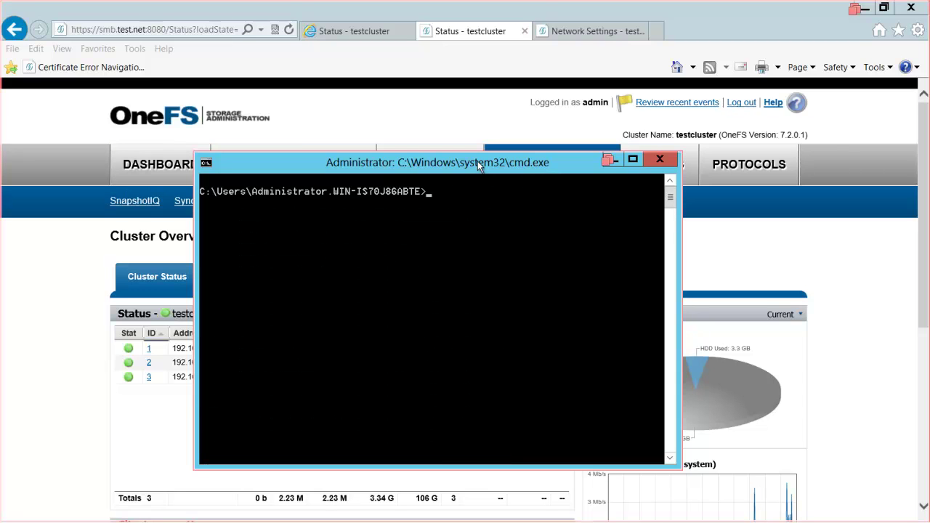
Clear the console and nslookup smb.test.net, retrying after the first lookup times out.
type("cls")
key("Up")
key("Up")
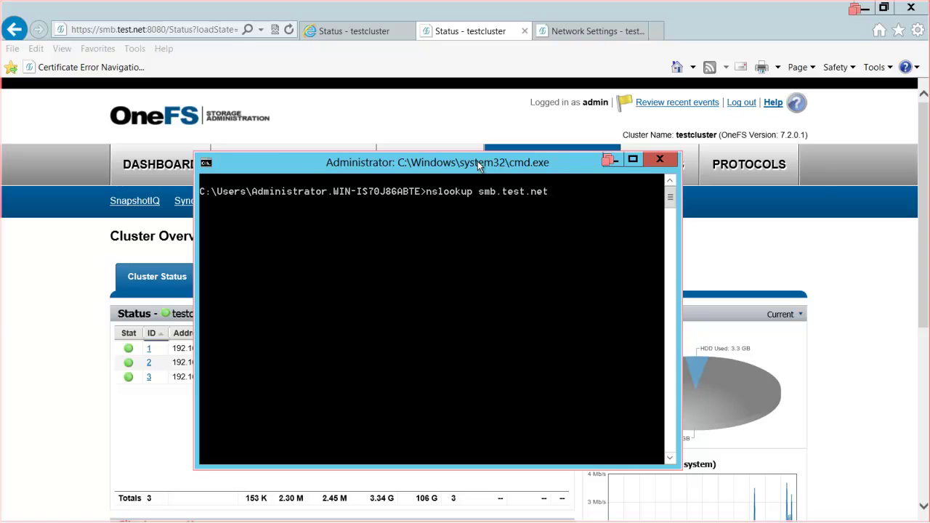
key("Return")
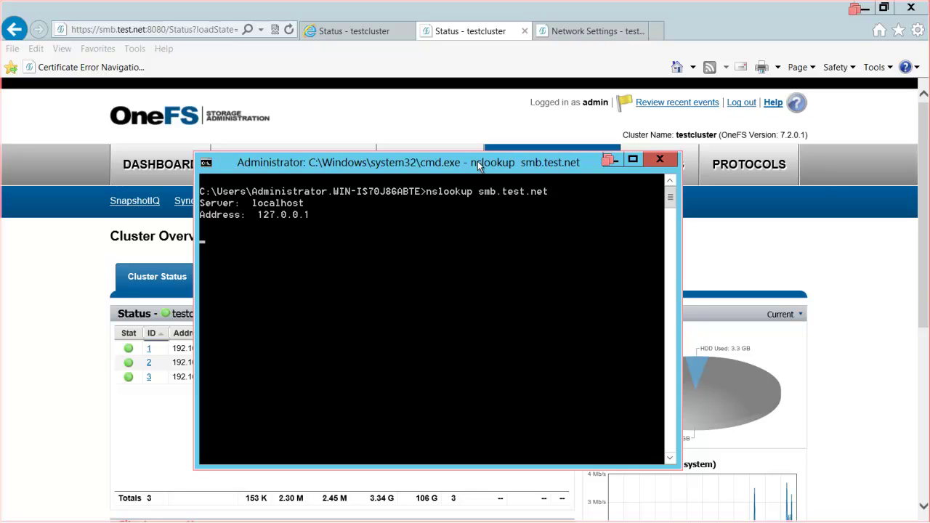
key("Up")
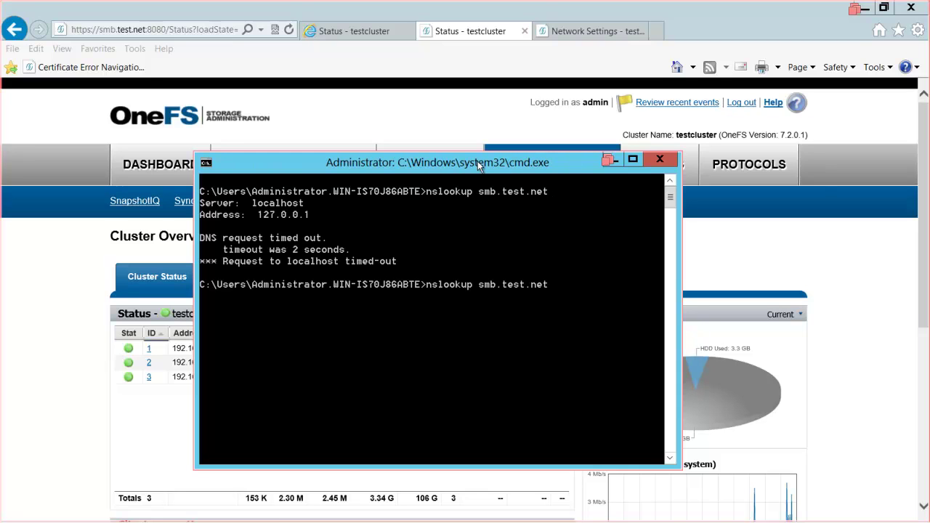
key("Return")
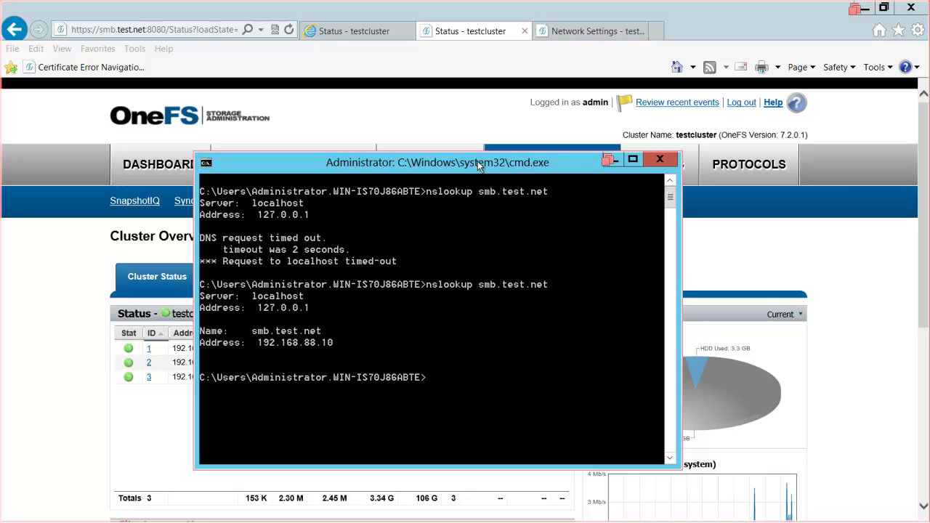
Repeat the smb.test.net lookup to see addresses rotate through .10, .12 and .11, then exit.
key("Up")
key("Return")
key("Up")
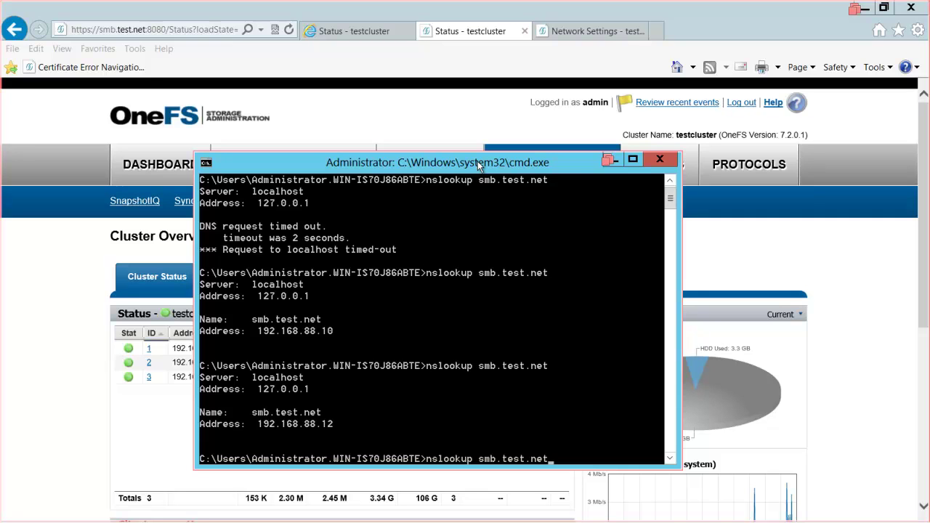
key("Return")
key("Up")
key("Return")
key("Up")
key("Return")
key("Up")
key("Return")
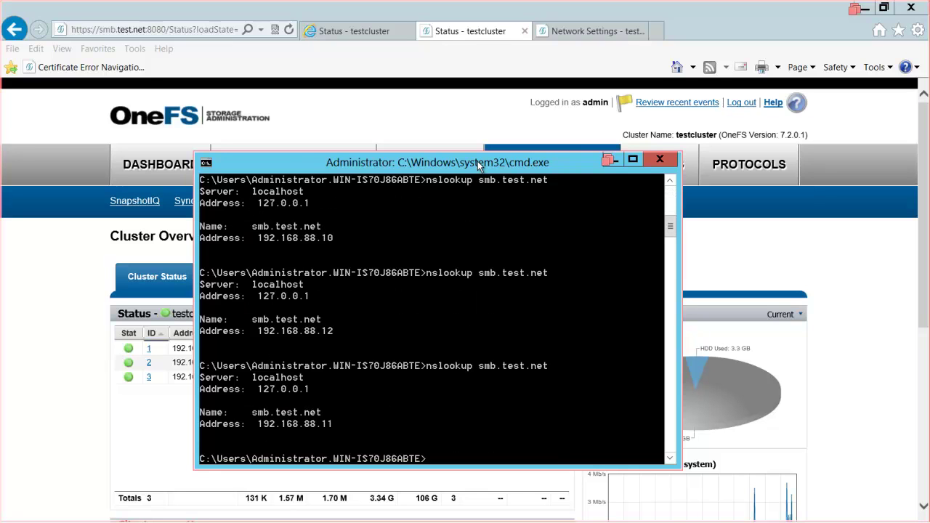
key("Up")
key("Return")
key("Up")
key("Return")
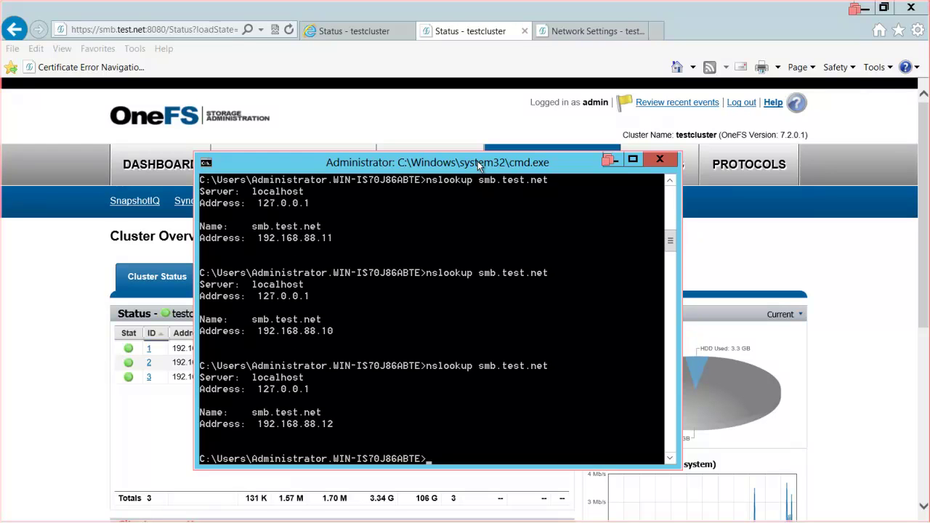
type("exit")
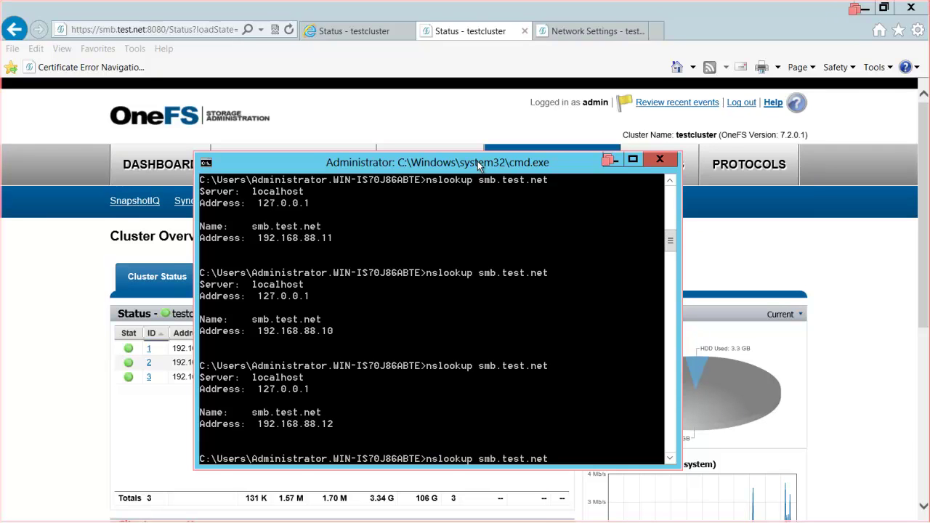
key("Return")
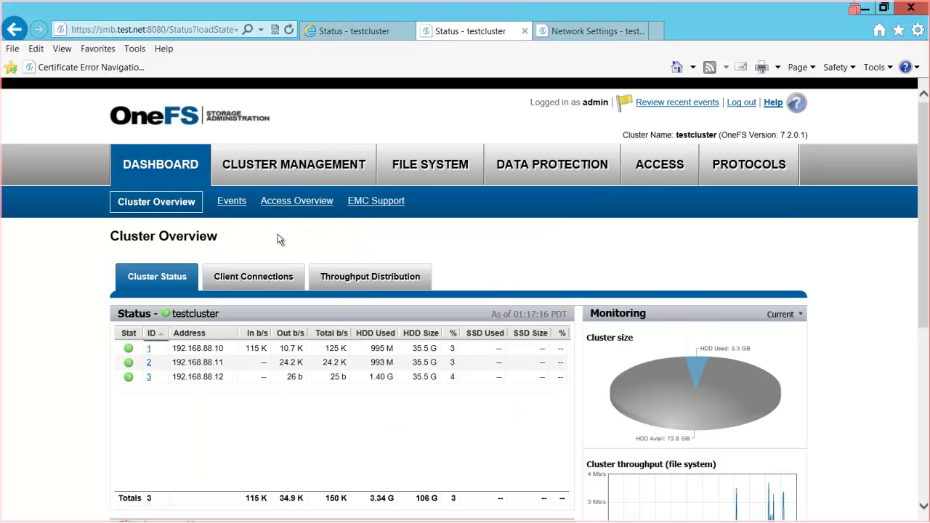
From Network Configuration, start a new IP pool named nfs with description 'nfs pool'.
mouse_move(294, 164)
left_click(242, 201)
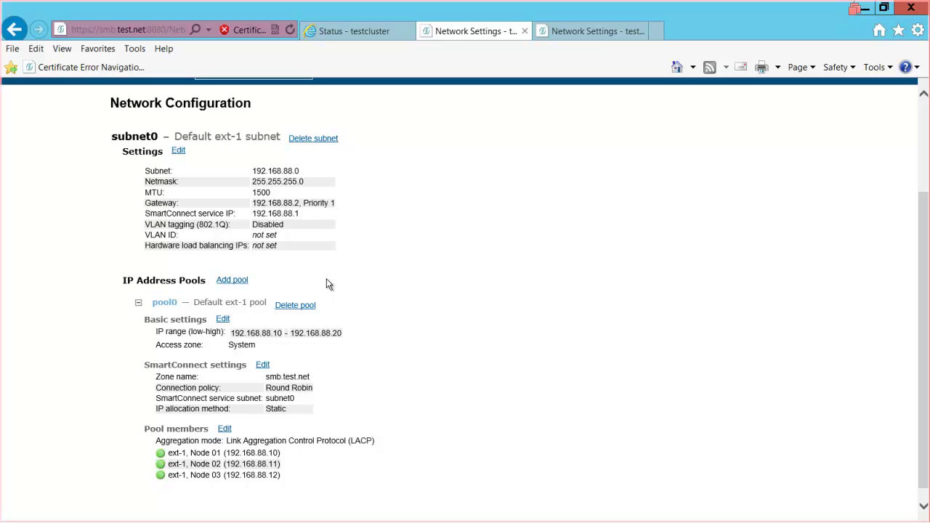
left_click(232, 283)
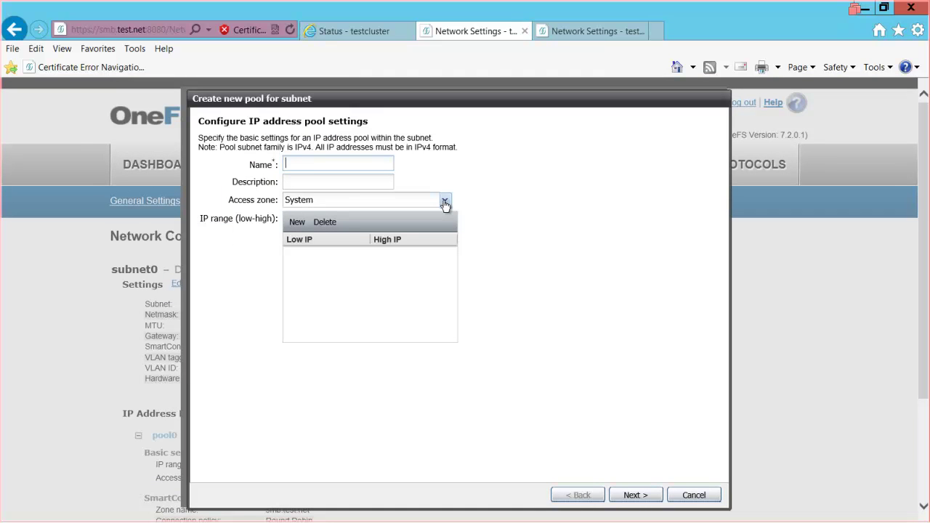
type("nfs")
left_click(337, 182)
type("nfs pool")
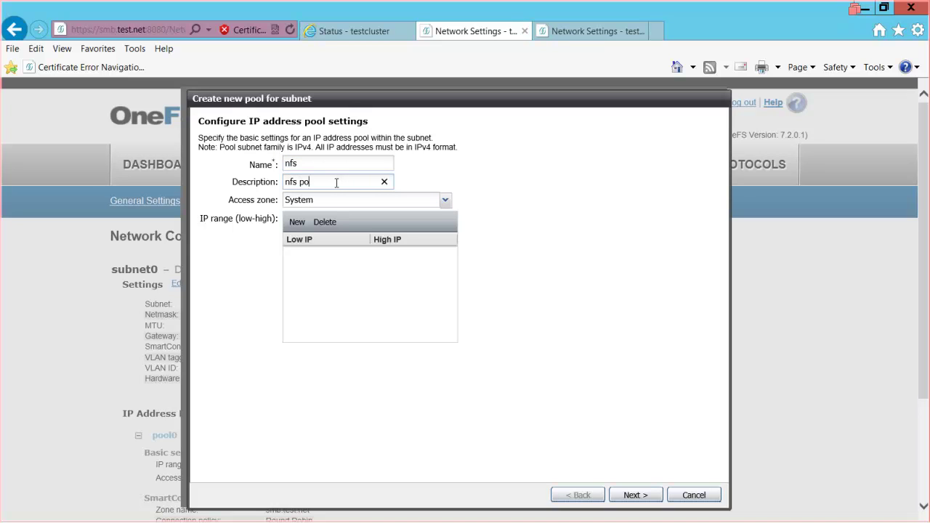
Add the pool's IP range 192.168.88.50 to 192.168.88.60.
left_click(299, 223)
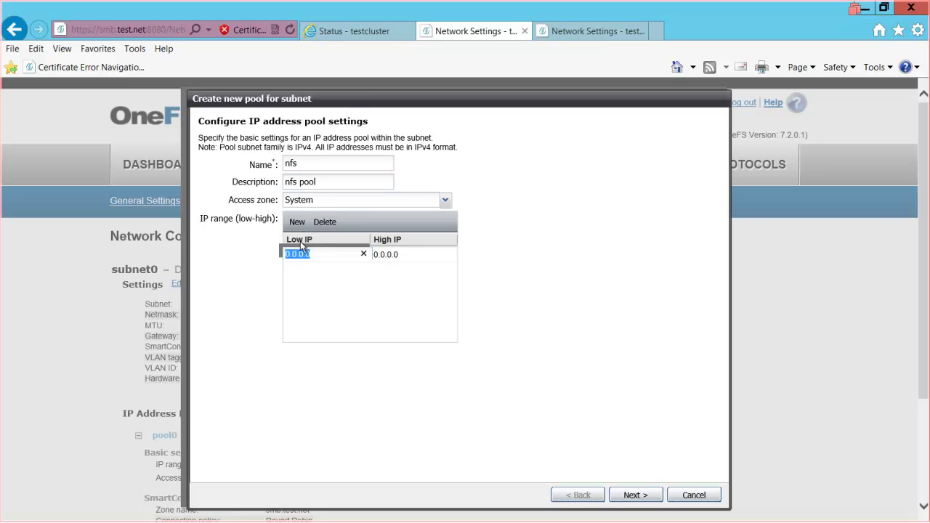
type("192.168.88.50")
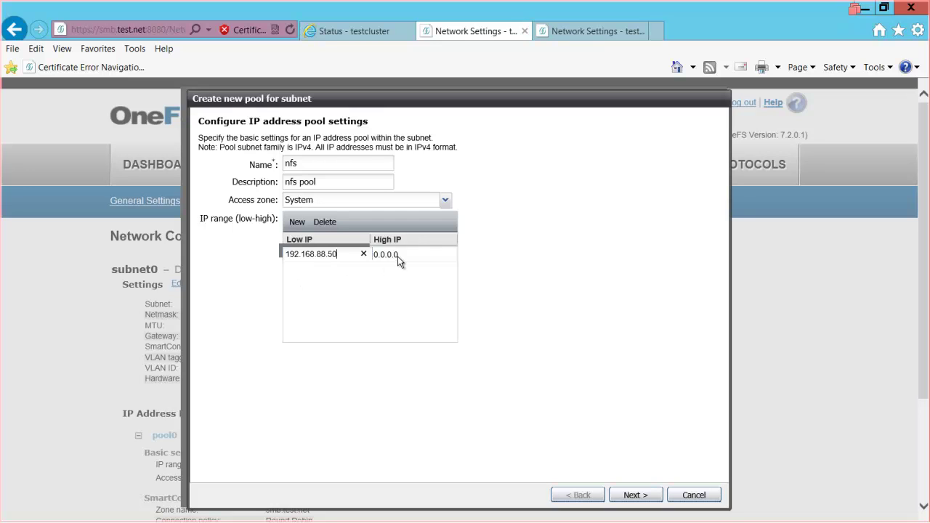
left_click(398, 256)
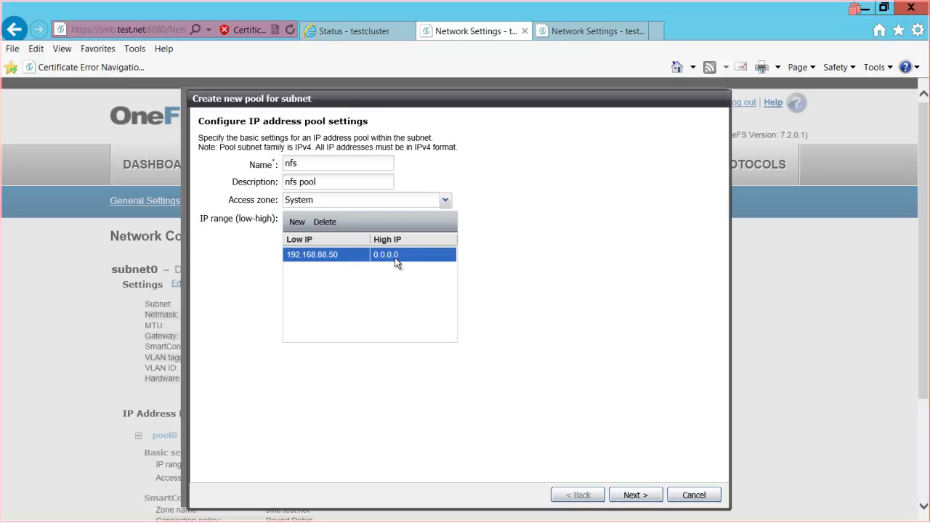
left_click(398, 254)
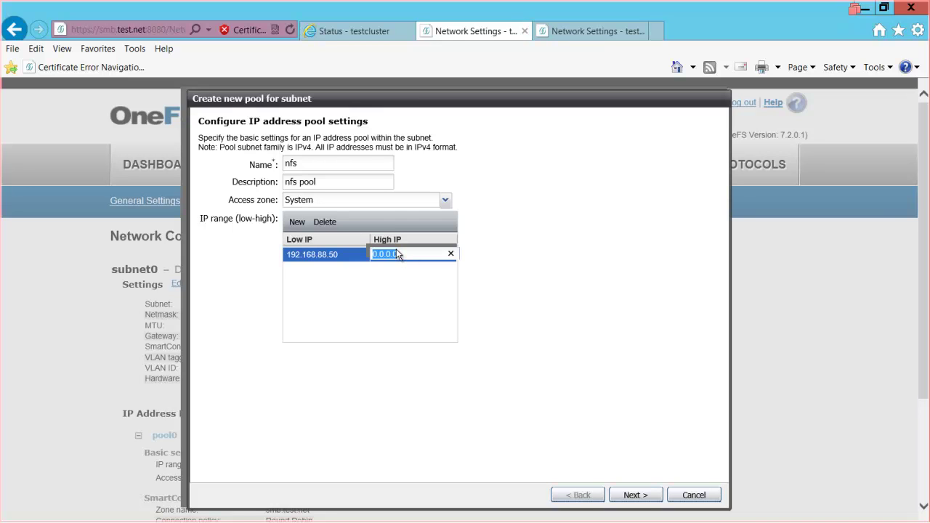
type("192.168.88.60")
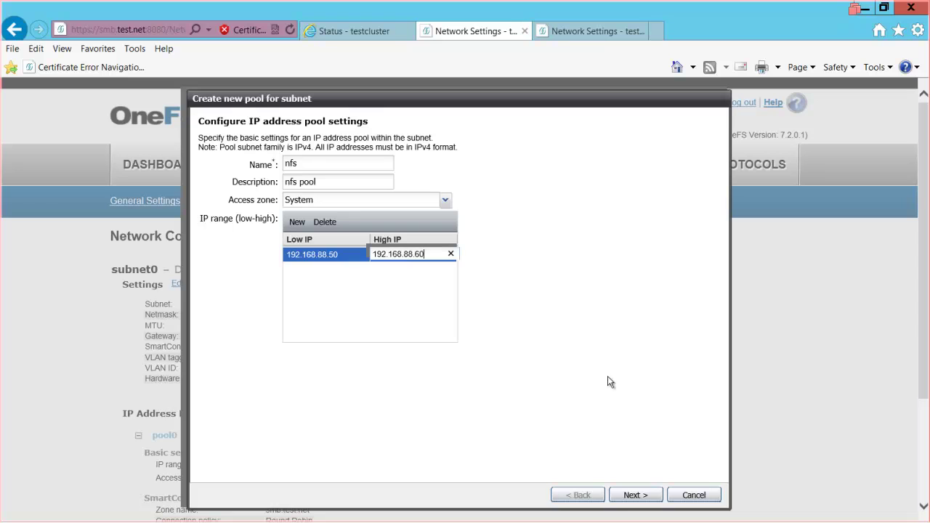
left_click(640, 498)
Enter SmartConnect zone name nfs.test.net and keep the Round Robin connection policy.
left_click(637, 497)
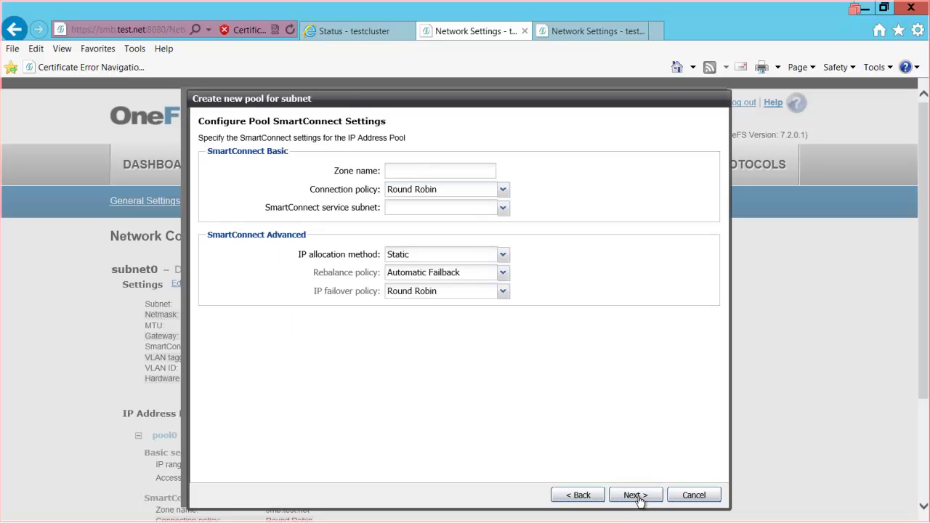
left_click(412, 171)
type("nfs.test")
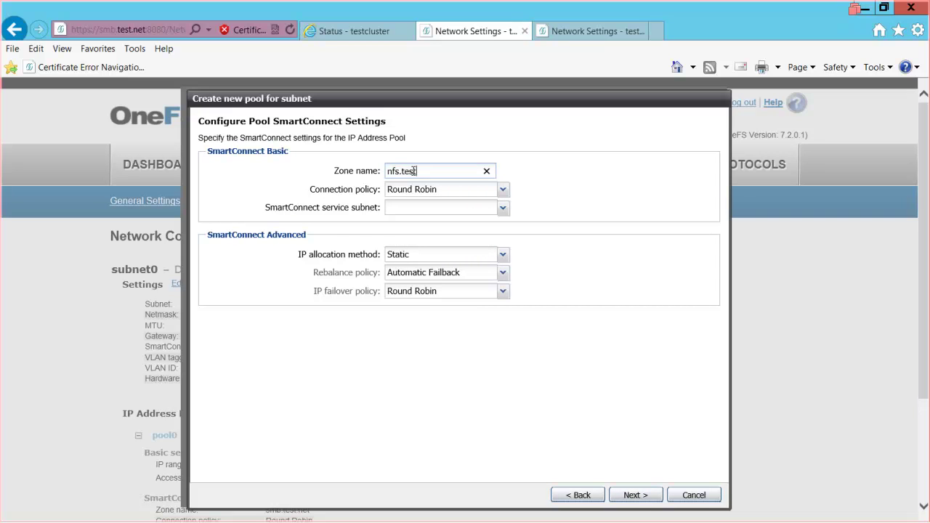
type(".net")
left_click(503, 191)
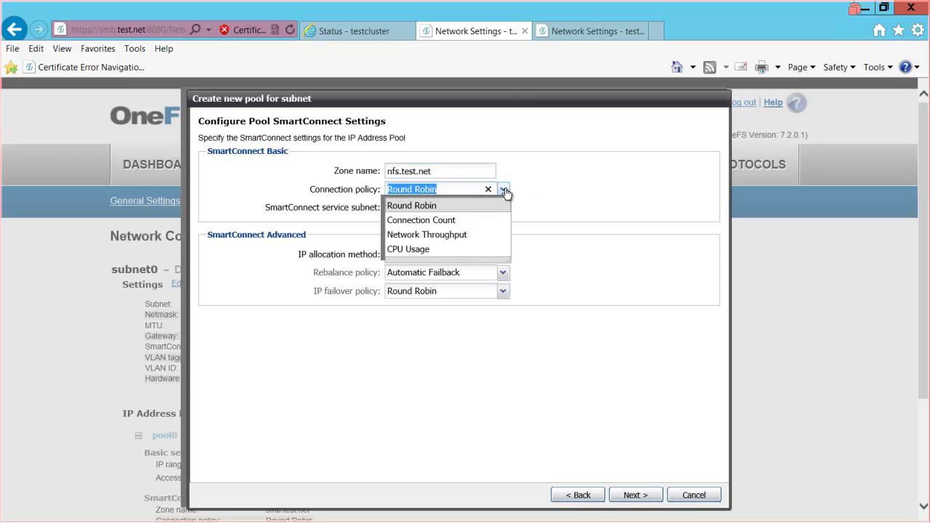
left_click(504, 191)
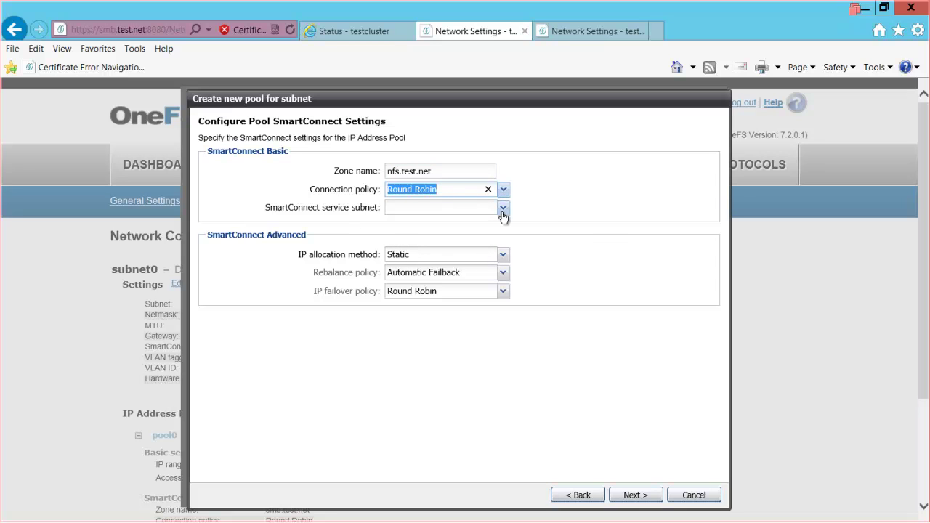
Set the SmartConnect service subnet to subnet0 and IP allocation method to Dynamic.
left_click(503, 208)
left_click(414, 225)
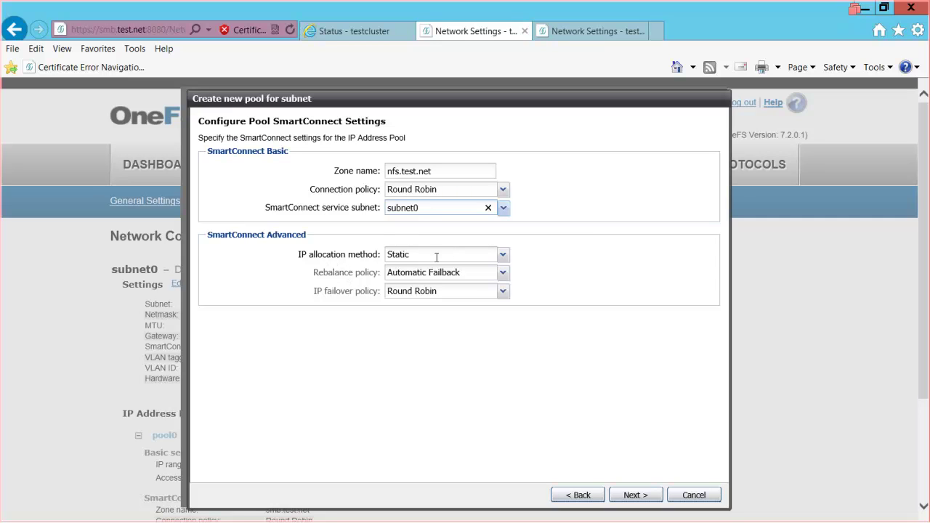
left_click(503, 258)
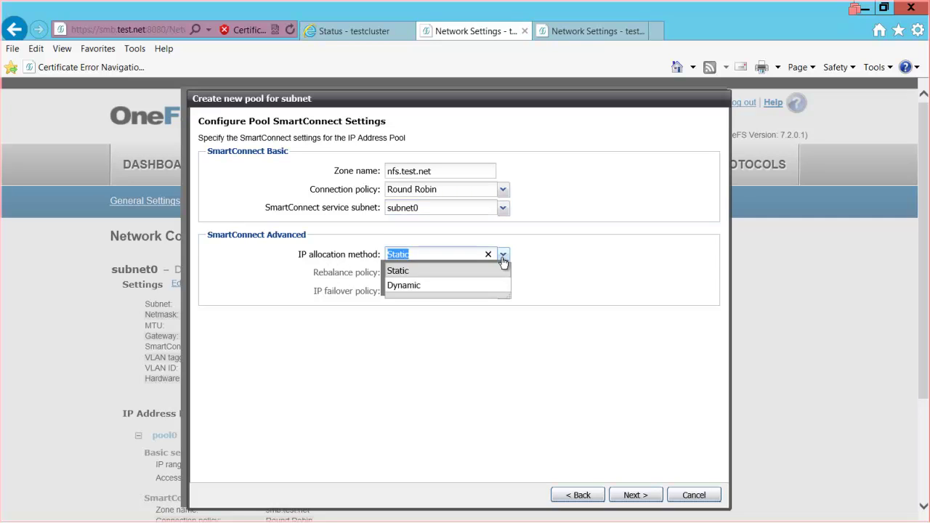
left_click(448, 284)
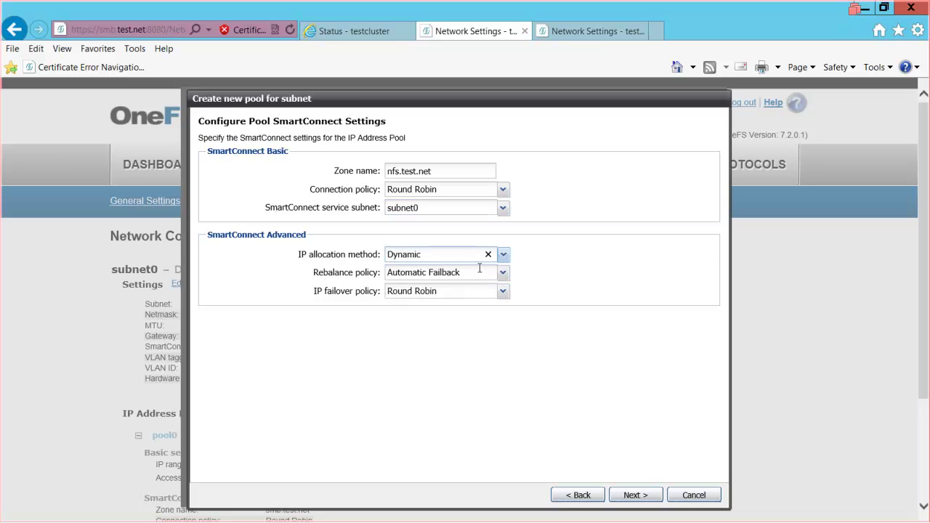
left_click(503, 258)
left_click(452, 271)
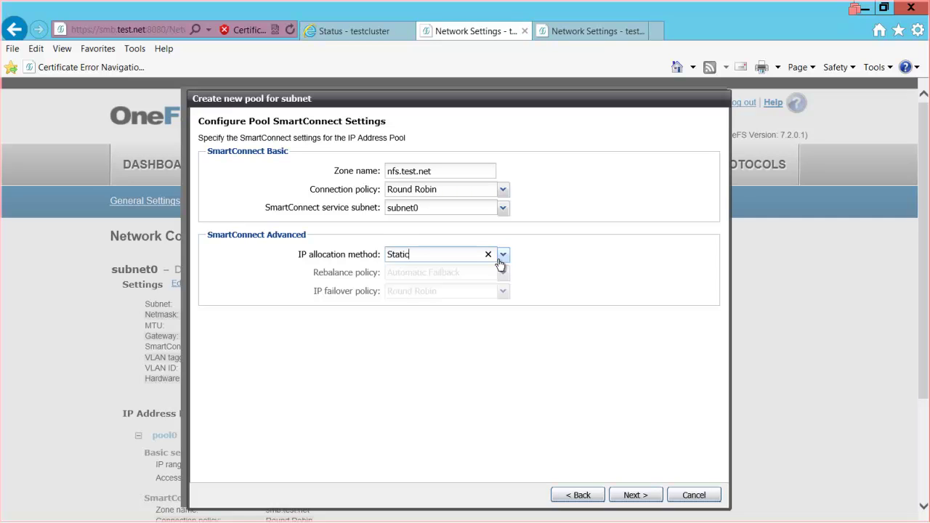
left_click(501, 256)
left_click(450, 283)
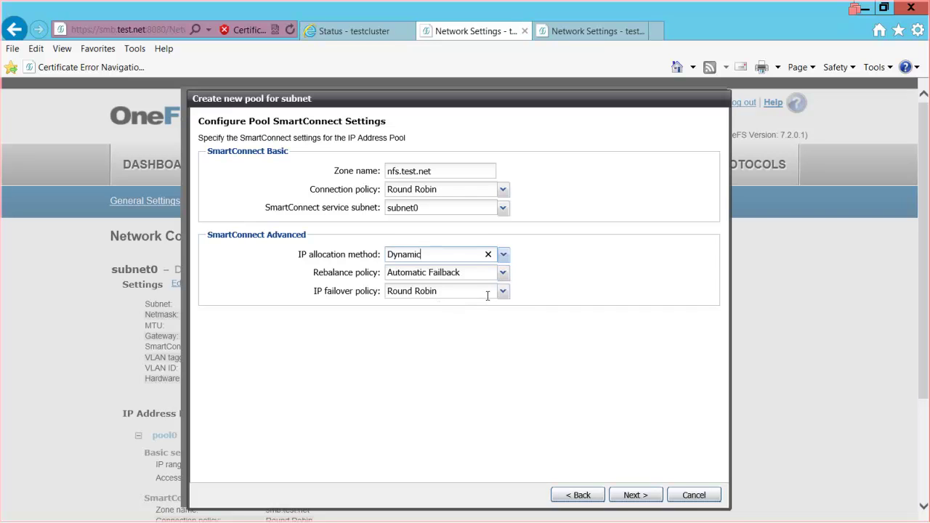
left_click(630, 496)
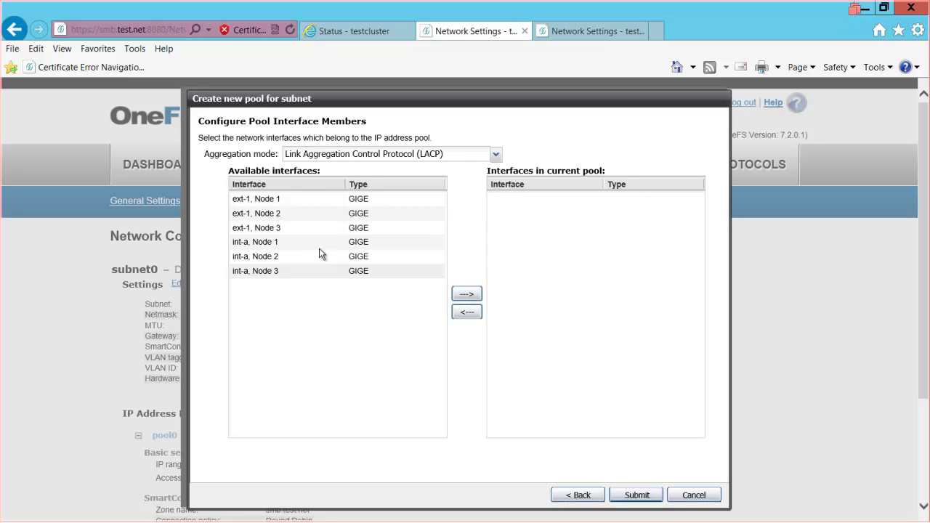
Add the ext-1 interfaces of Nodes 1–3 as members and submit the nfs pool.
left_click(262, 201)
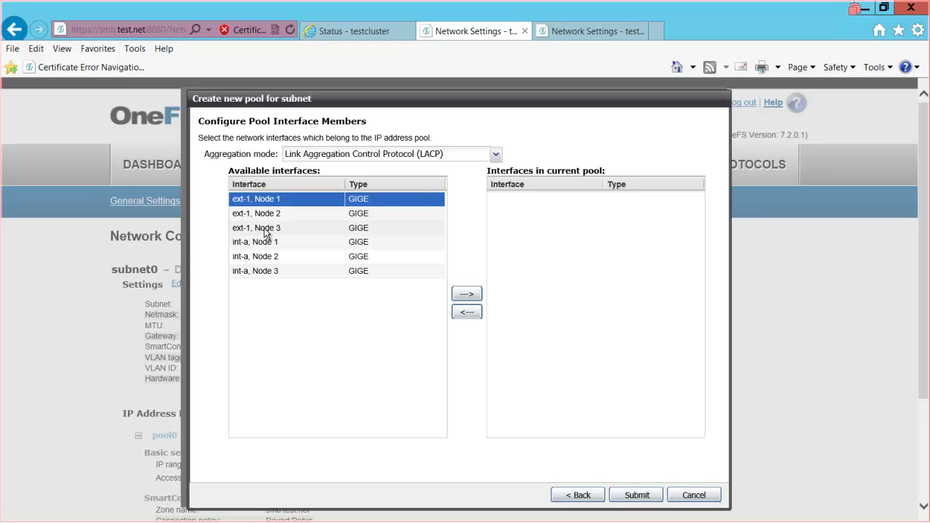
left_click(264, 229, "shift")
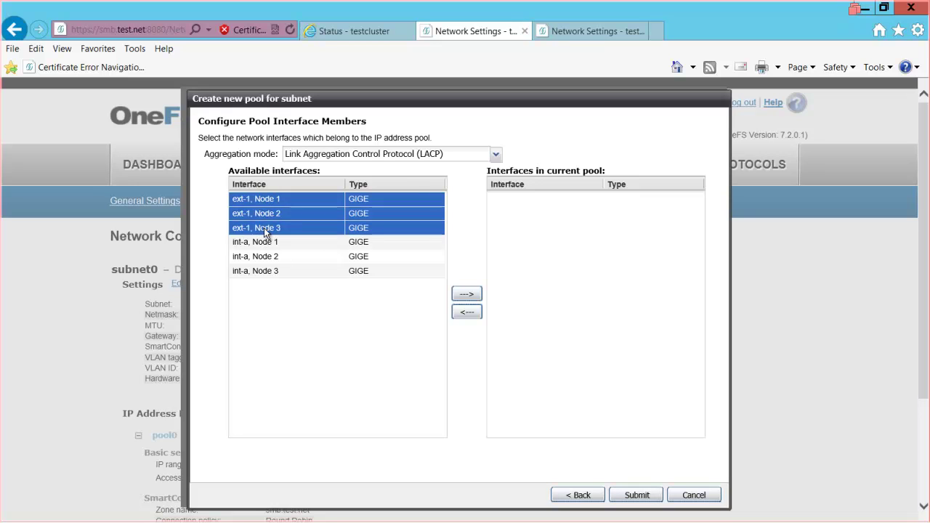
left_click(465, 296)
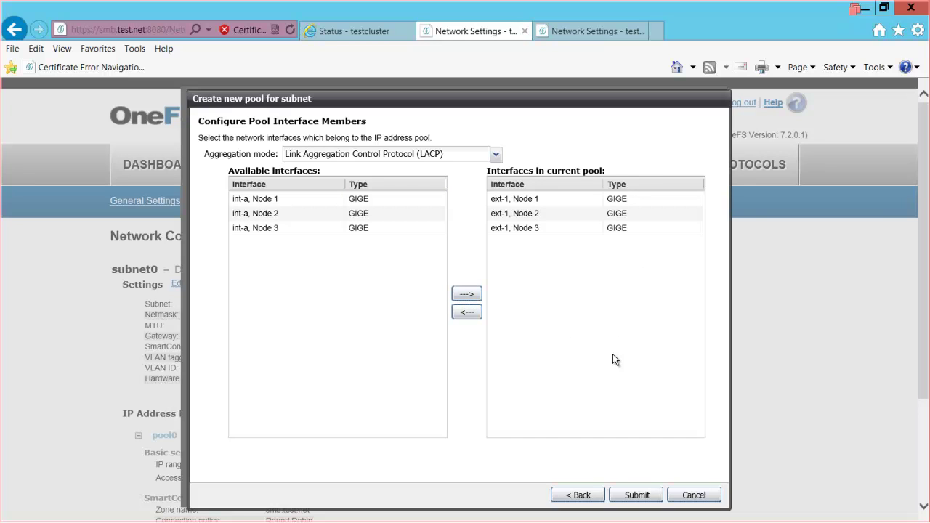
left_click(638, 500)
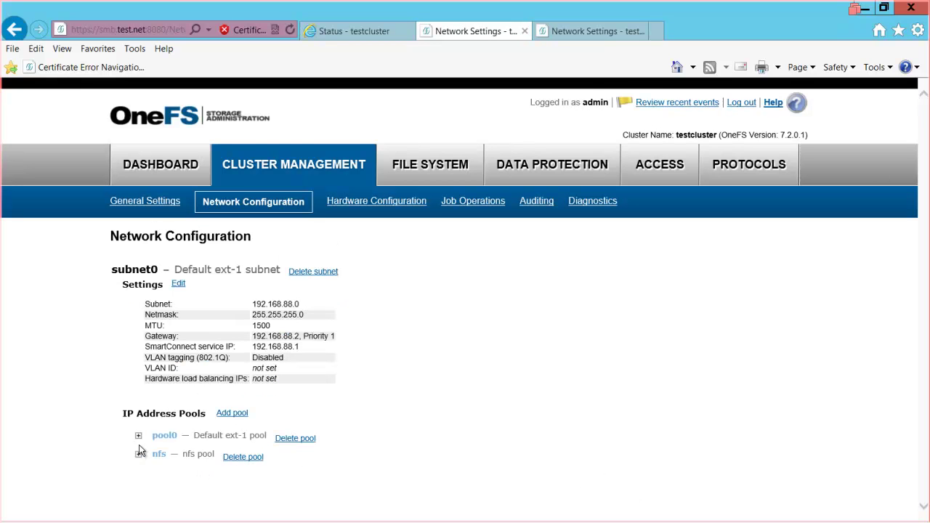
Expand the nfs and pool0 details and scroll down to review the nfs pool settings.
left_click(138, 454)
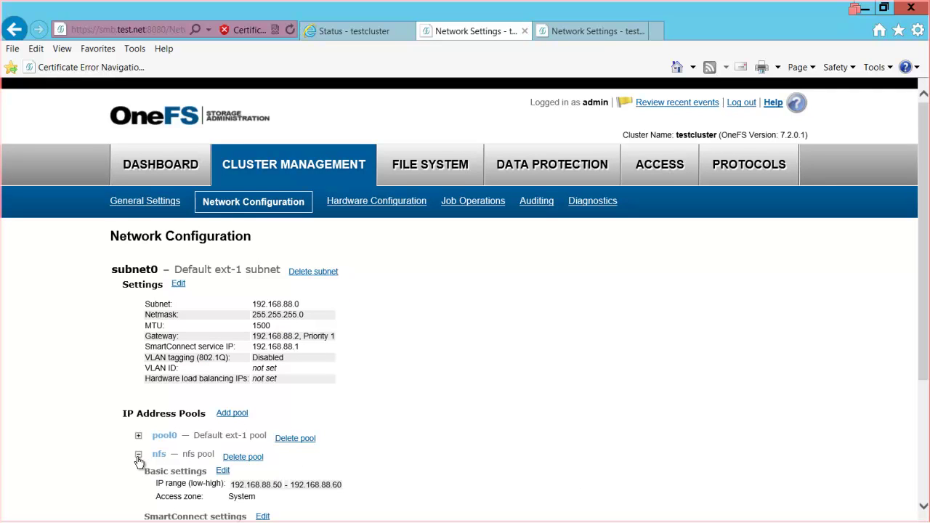
left_click(139, 435)
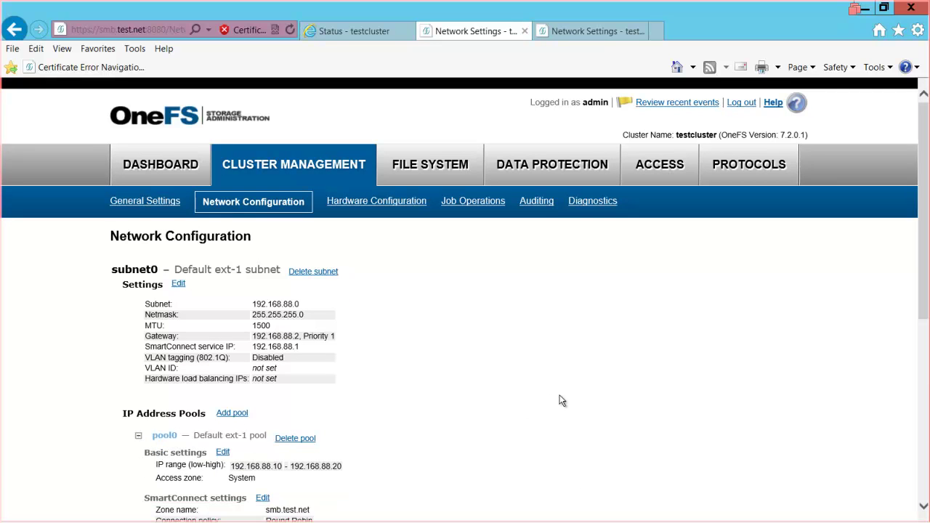
scroll(558, 401, "down", 1)
scroll(554, 400, "down", 3)
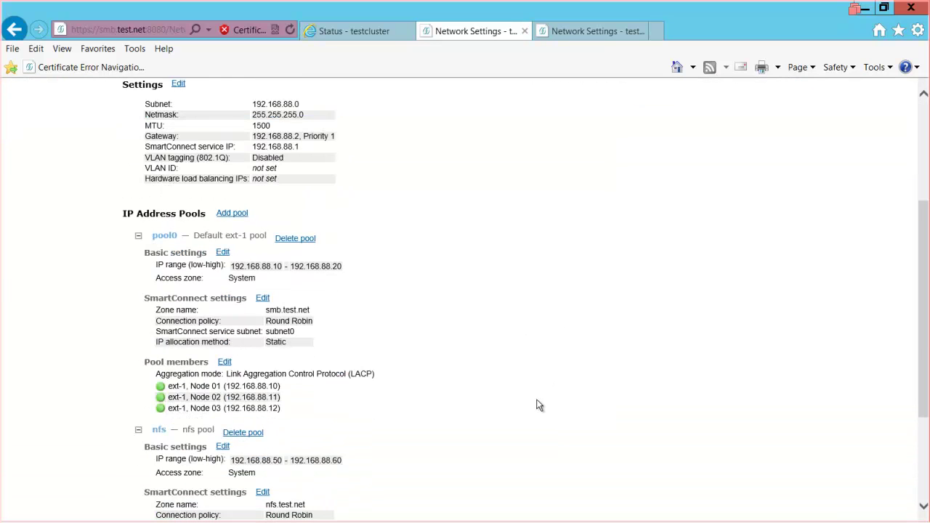
scroll(523, 410, "down", 2)
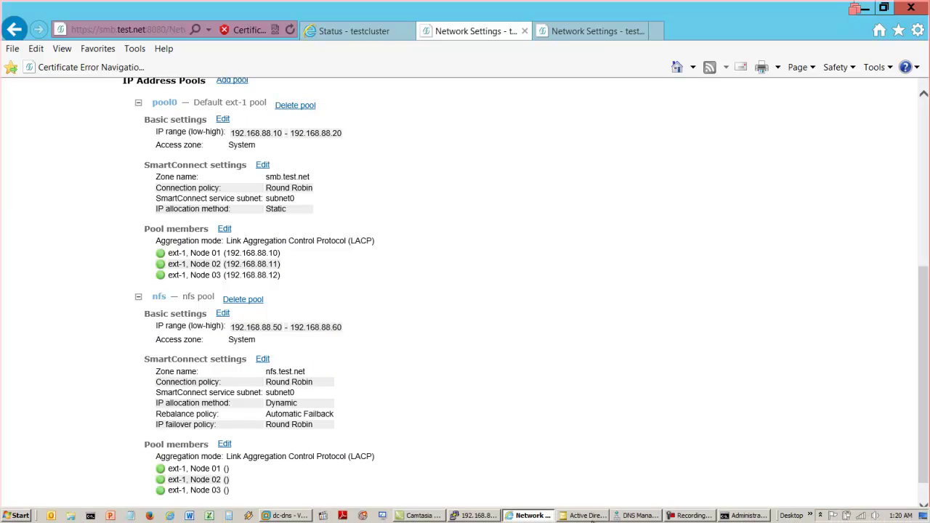
In DNS Manager, start a new delegation in the test.net zone for the subdomain nfs.
left_click(633, 519)
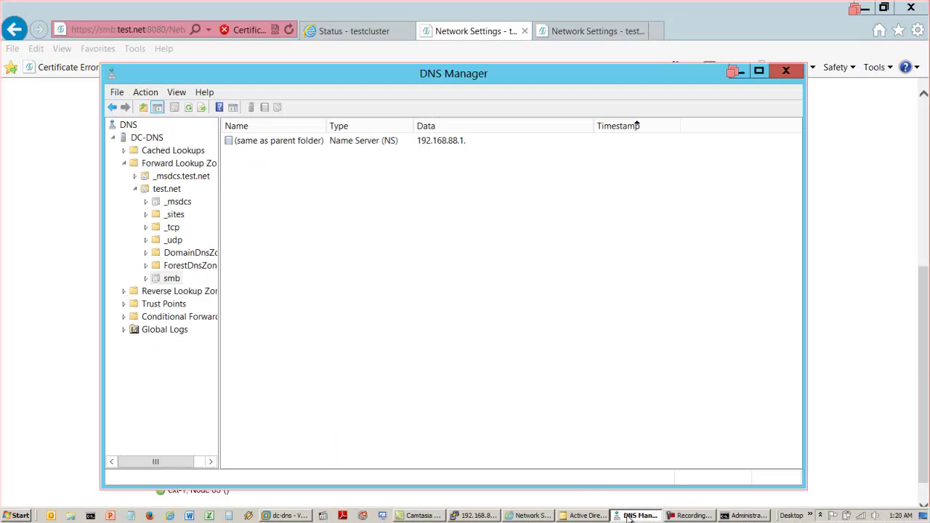
left_click(172, 189)
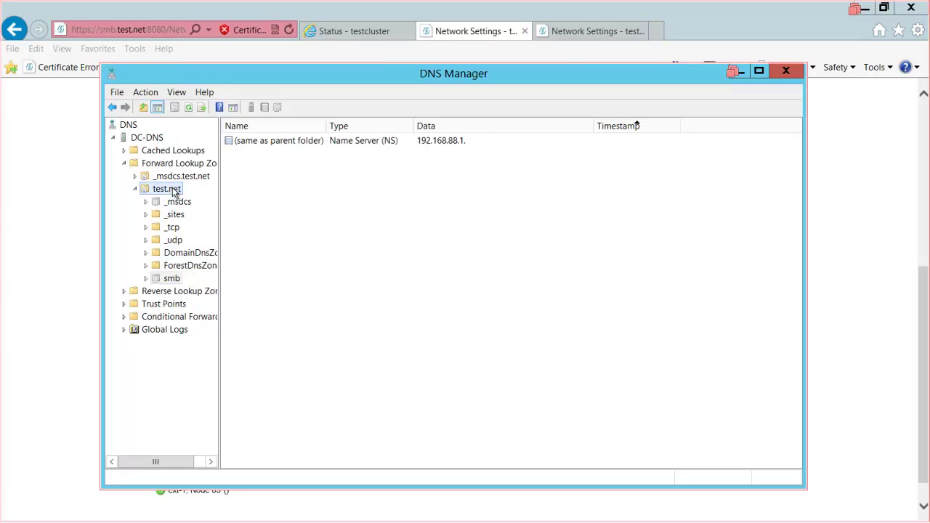
right_click(344, 421)
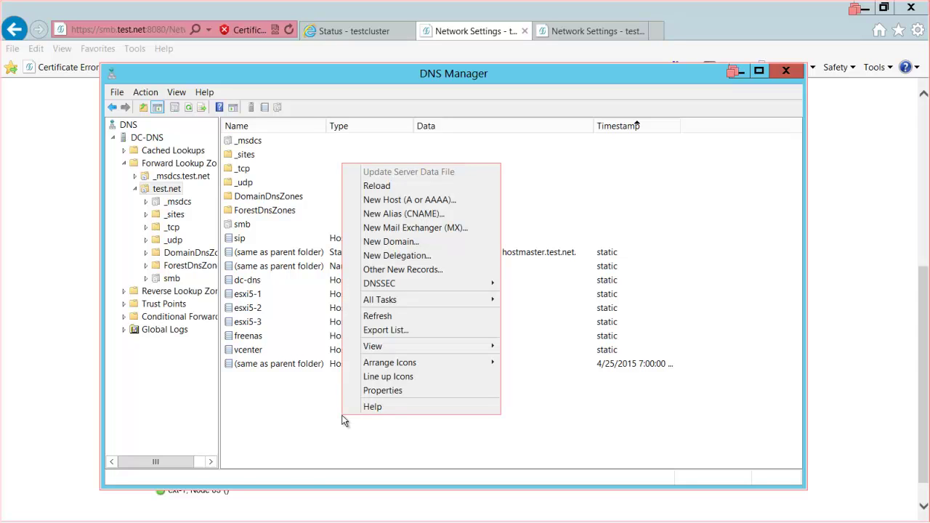
left_click(392, 256)
left_click(360, 339)
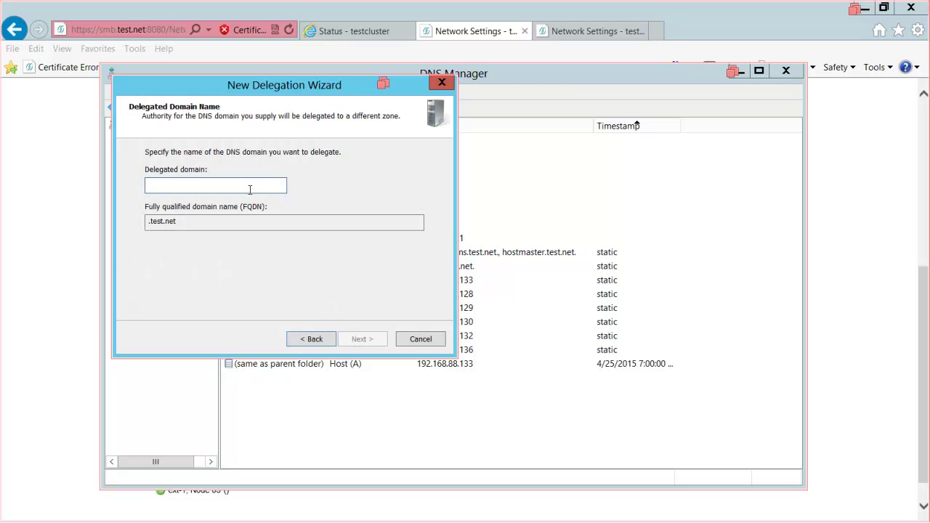
type("nfs")
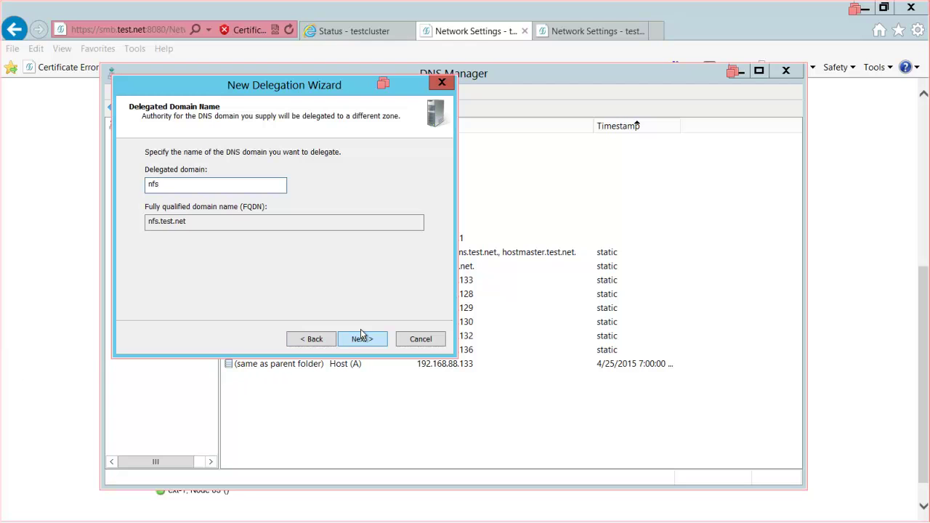
left_click(361, 339)
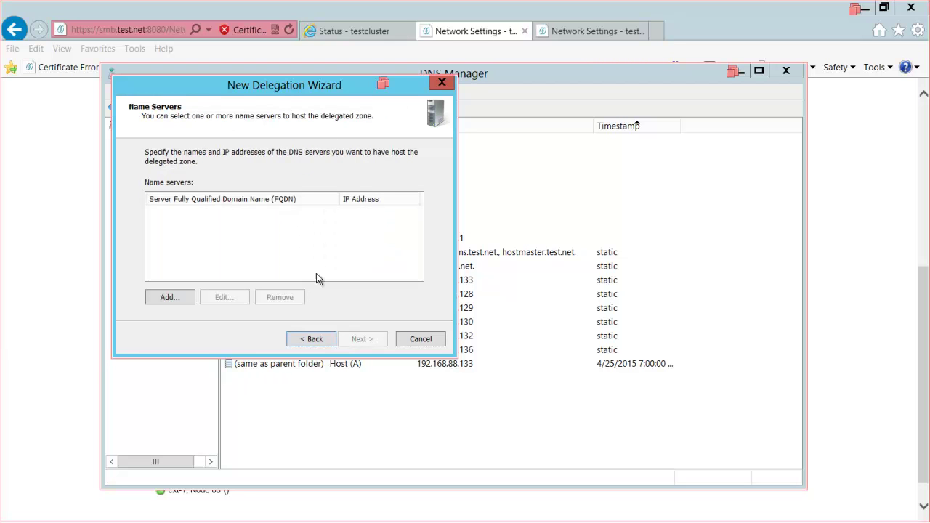
Add 192.168.88.1 as the delegation's name server and finish the wizard.
left_click(167, 298)
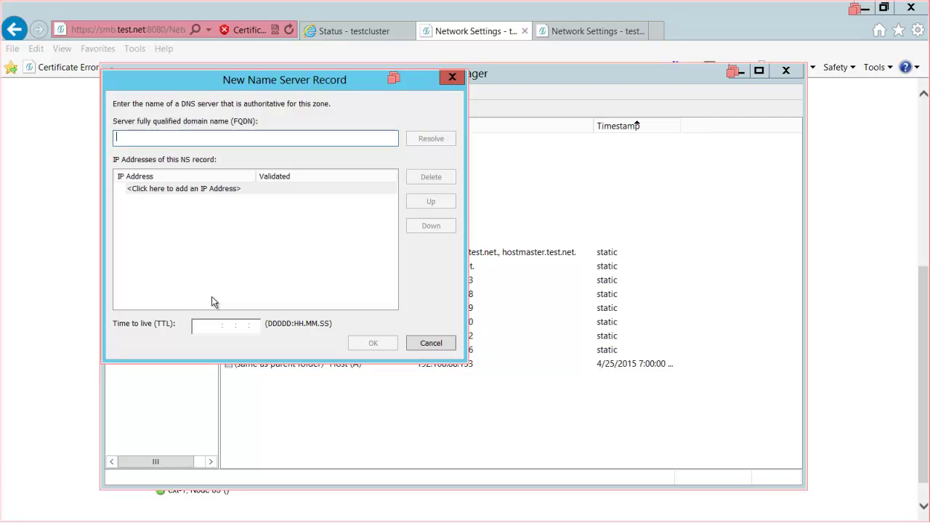
type("192.168.88.1")
left_click(279, 140)
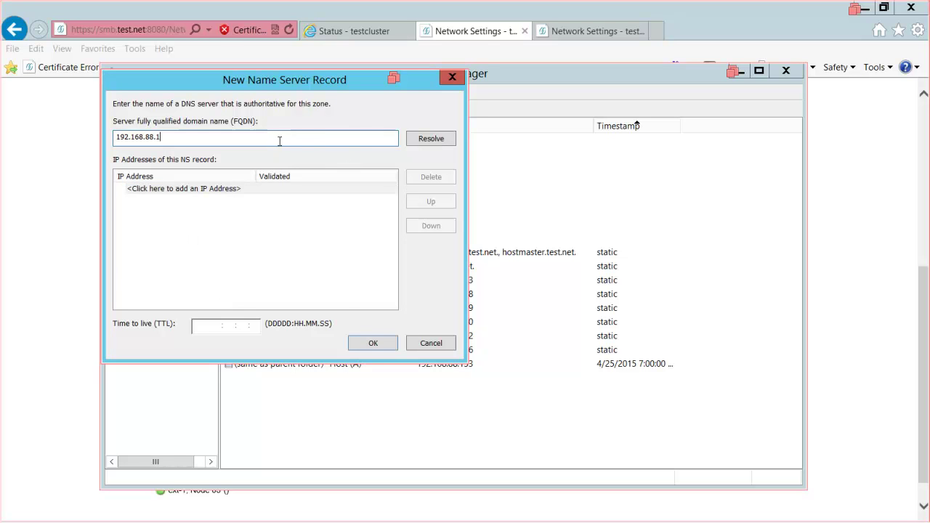
left_click(371, 344)
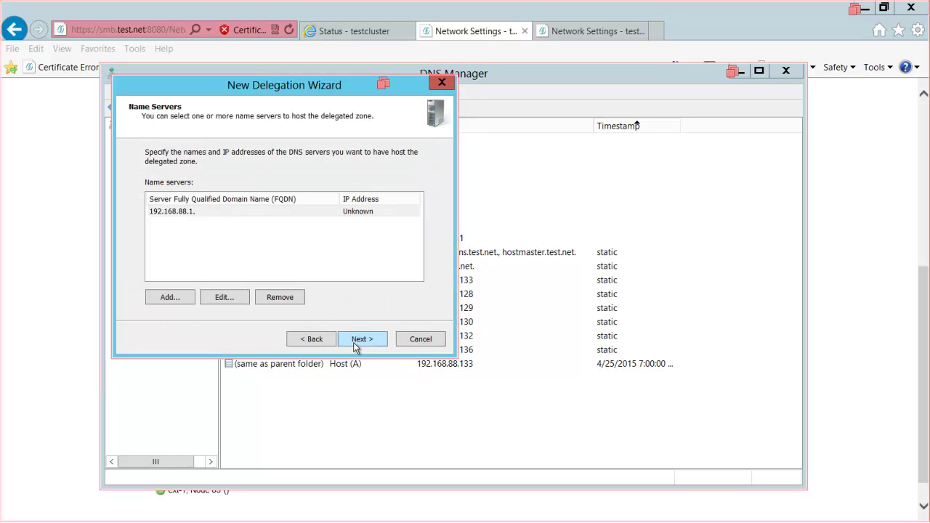
left_click(355, 346)
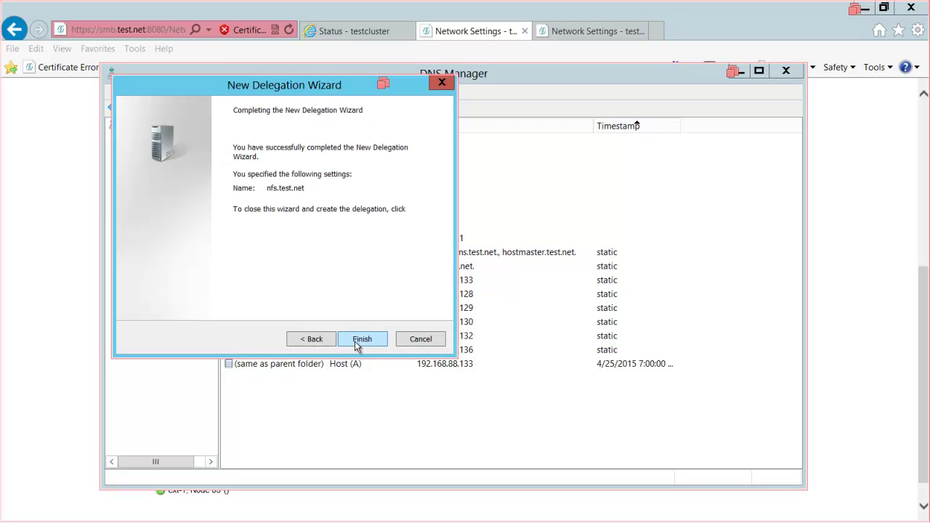
left_click(357, 347)
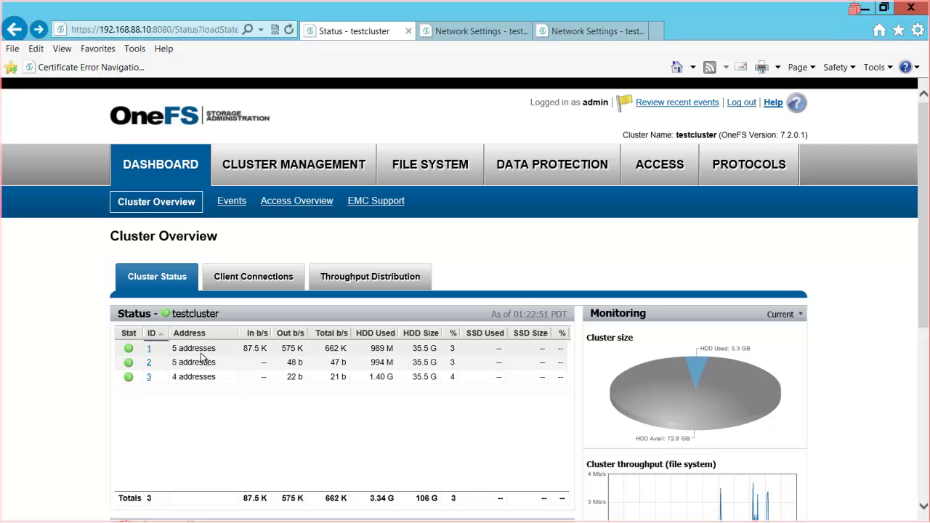
Review the nodes' address lists in Cluster Status, then switch to Command Prompt.
mouse_move(201, 348)
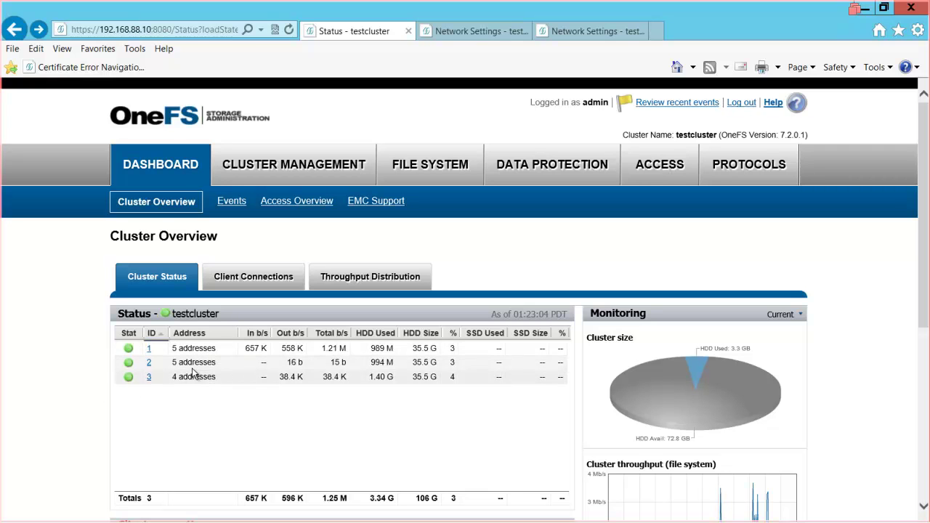
mouse_move(195, 365)
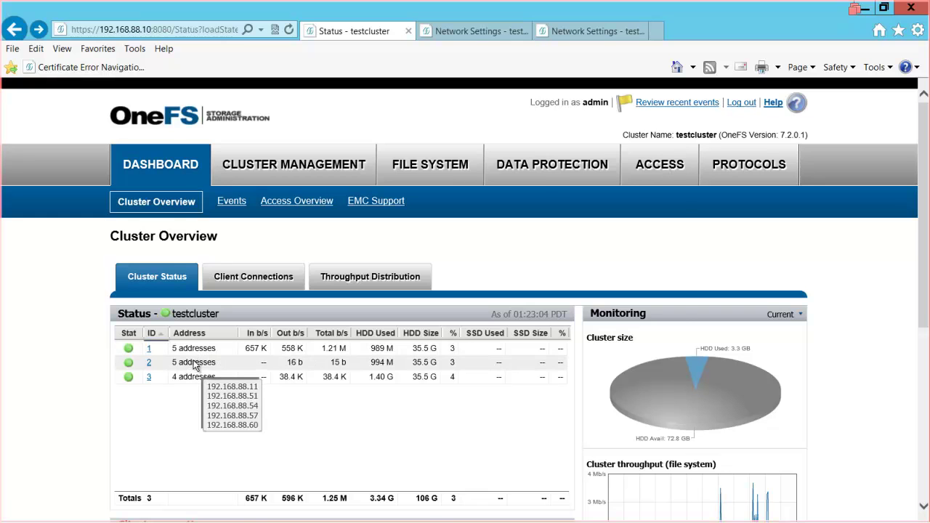
left_click(731, 508)
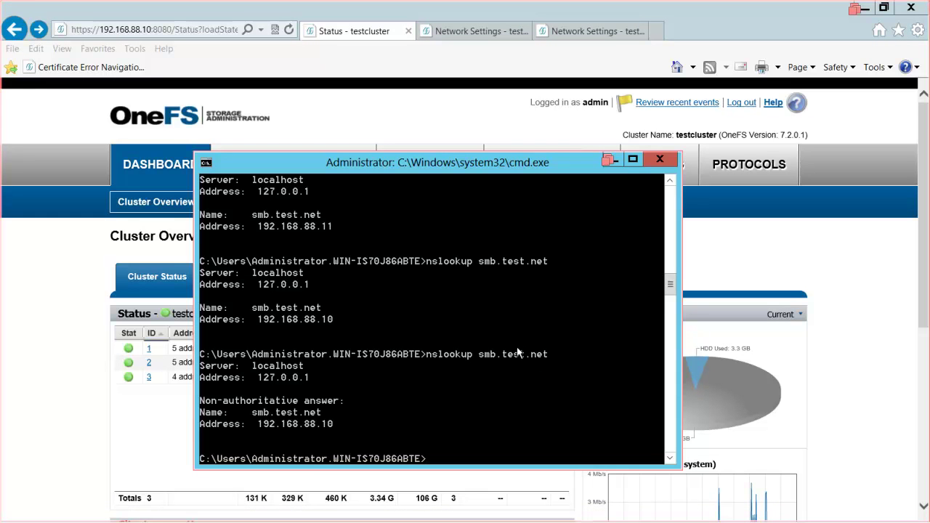
Edit the previous lookup into nslookup nfs.test.net and run it.
key("Up")
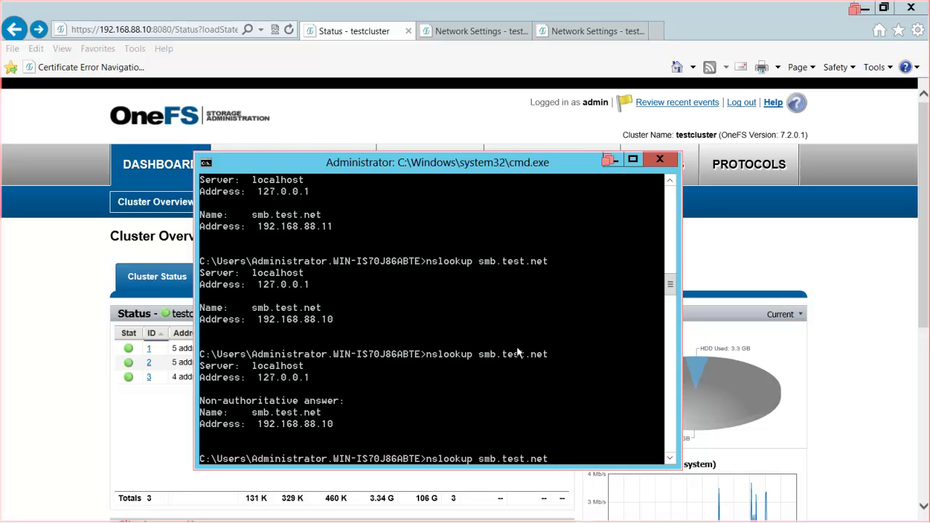
key("Left")
key("Left")
key("Left")
key("Left")
key("Left")
key("Left")
key("Left")
key("Left")
key("BackSpace")
key("BackSpace")
key("BackSpace")
type("nfs")
key("Return")
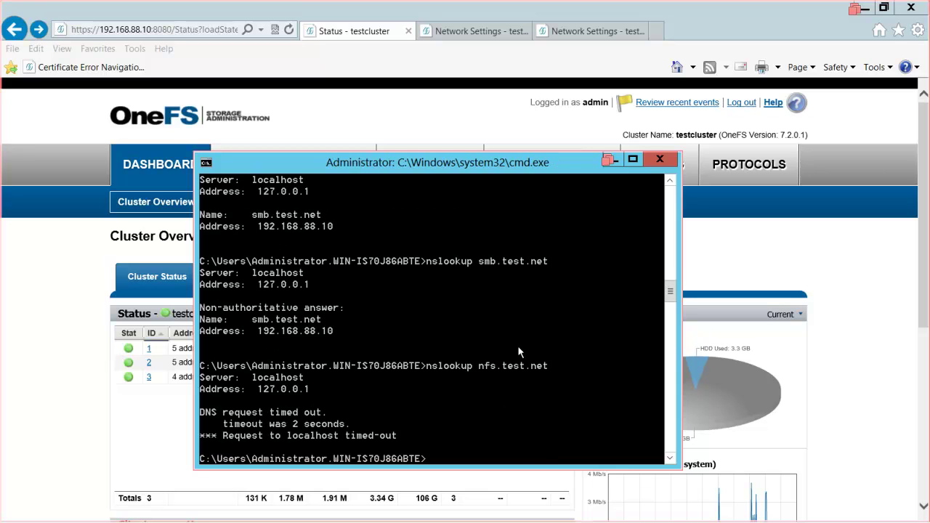
Repeat the nfs.test.net lookup, seeing addresses rotate 192.168.88.50 through .58, then return to the browser.
key("Up")
key("Return")
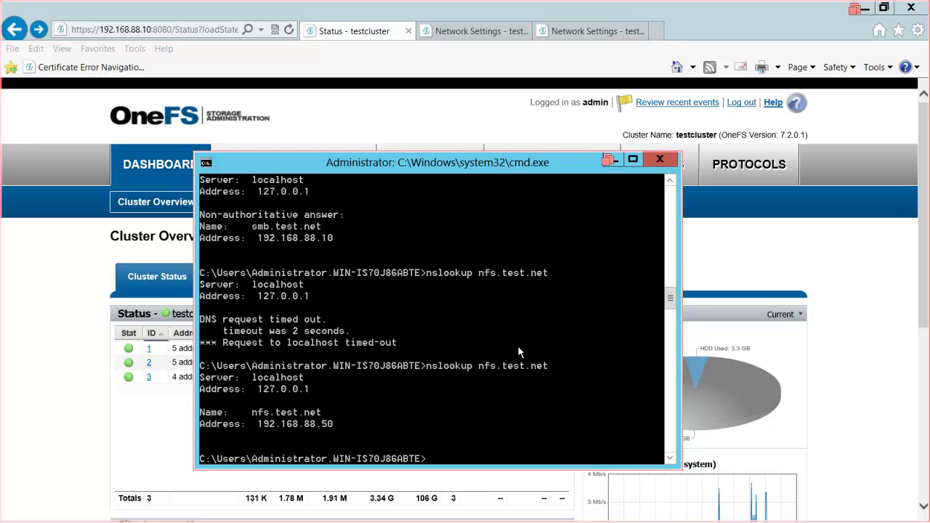
key("Up")
key("Return")
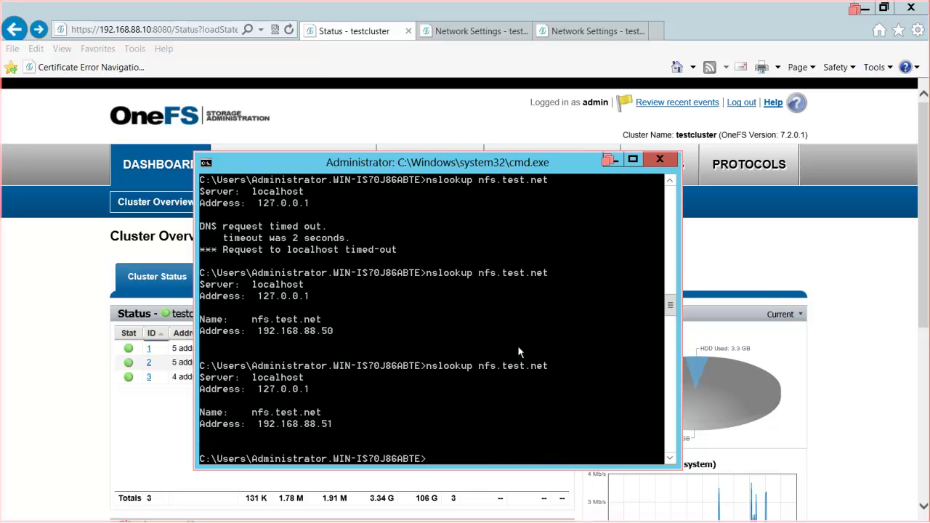
key("Up")
key("Return")
key("Up")
key("Return")
key("Up")
key("Return")
key("Up")
key("Return")
key("Up")
key("Return")
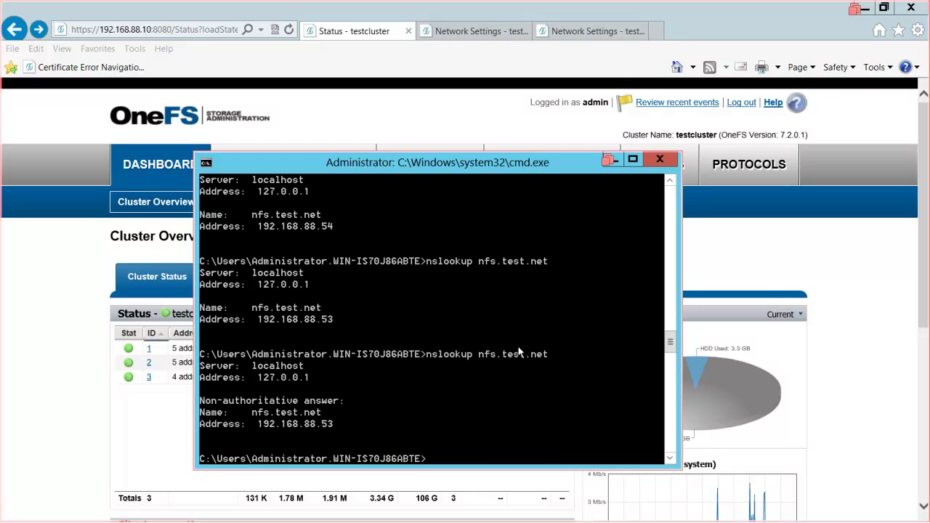
key("Up")
key("Return")
key("Up")
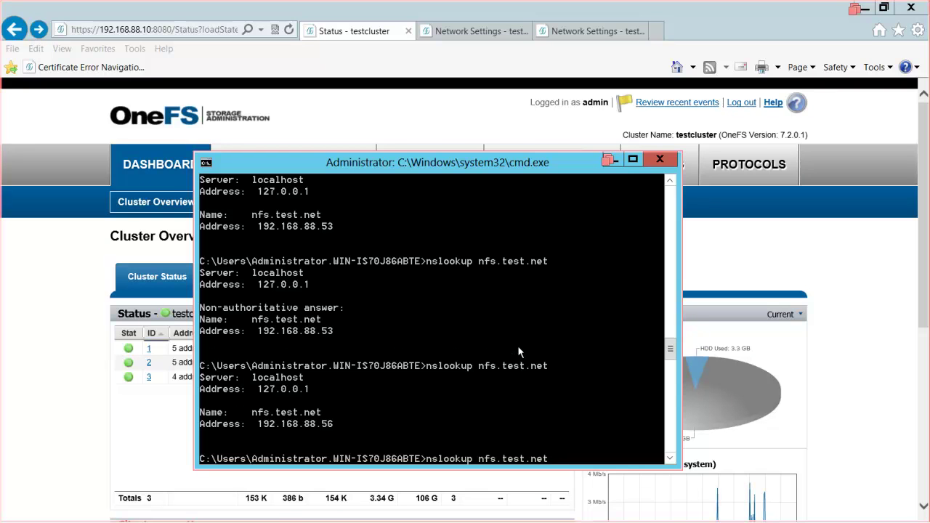
key("Return")
key("Up")
key("Return")
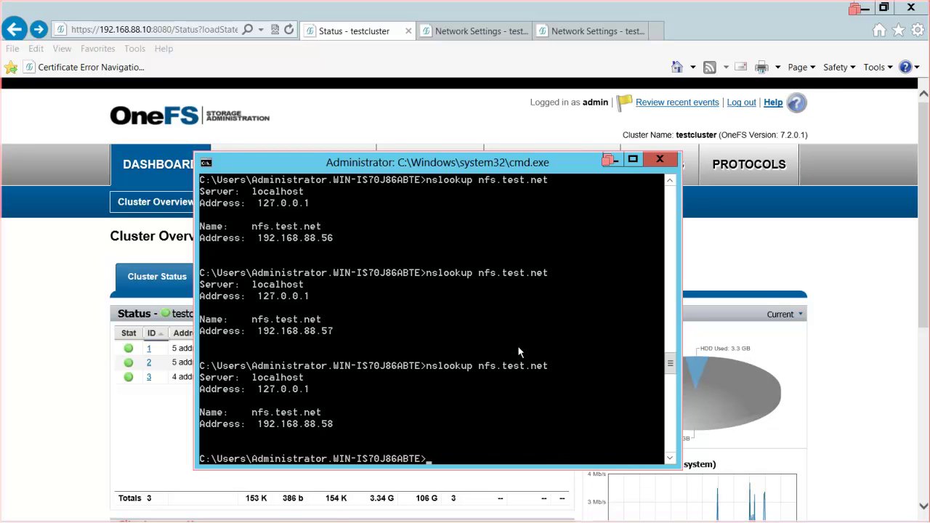
left_click(458, 140)
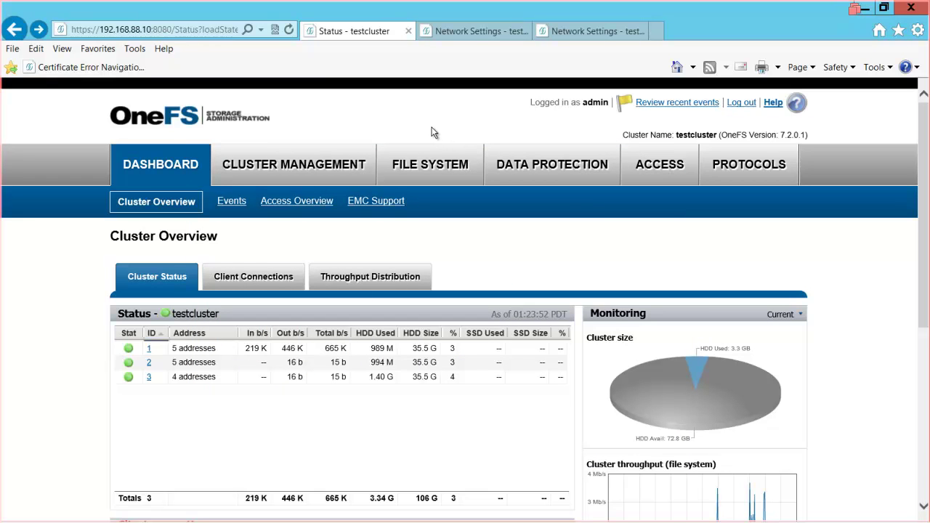
Go to Network Configuration under the Cluster Management menu.
mouse_move(311, 160)
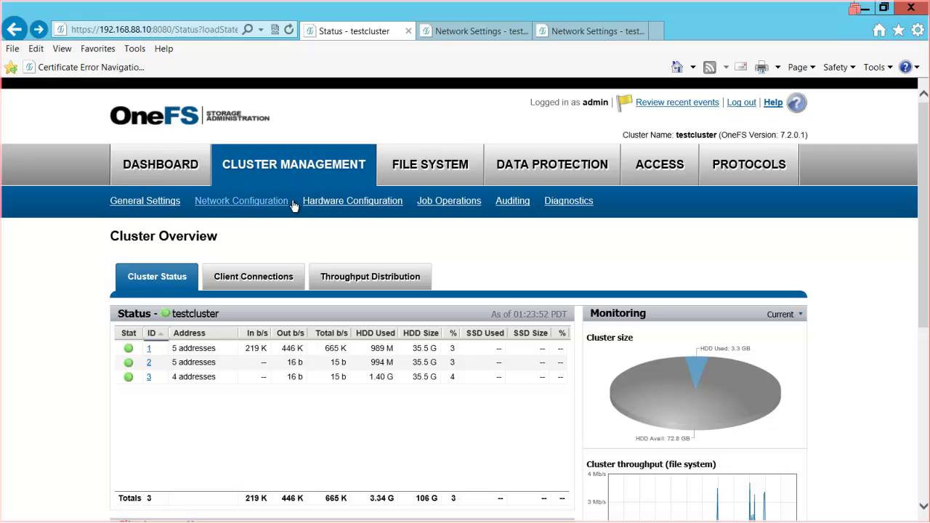
left_click(266, 209)
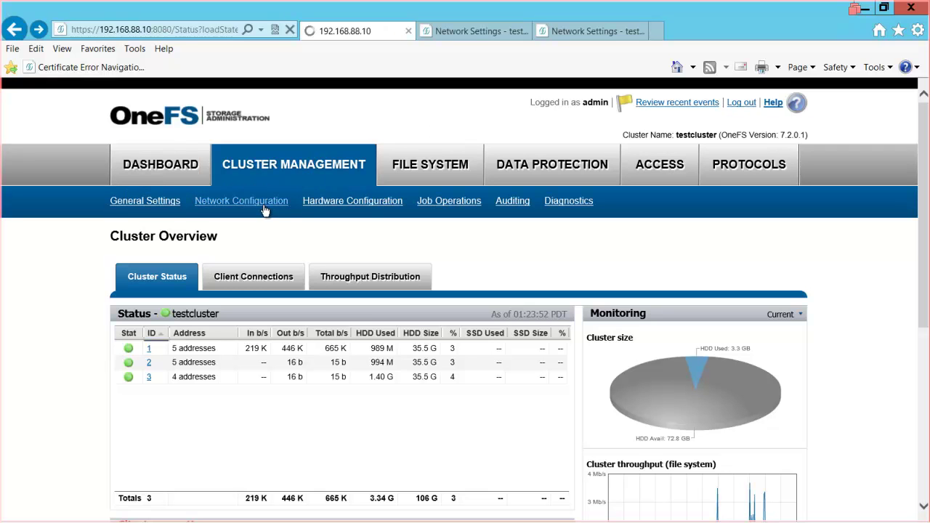